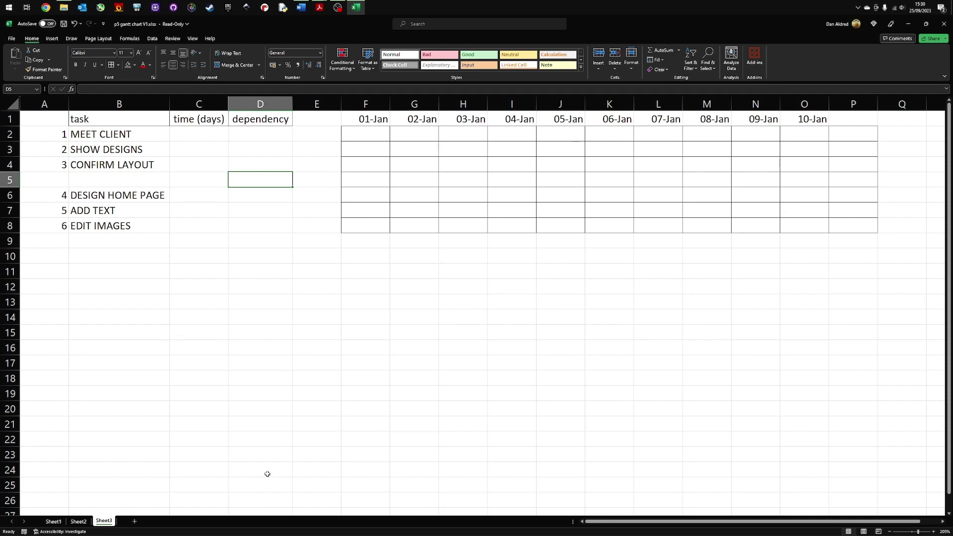
- Zoom the sheet to 240%, bring column A back into view and select C2
click(933, 531)
click(934, 531)
click(933, 531)
click(933, 532)
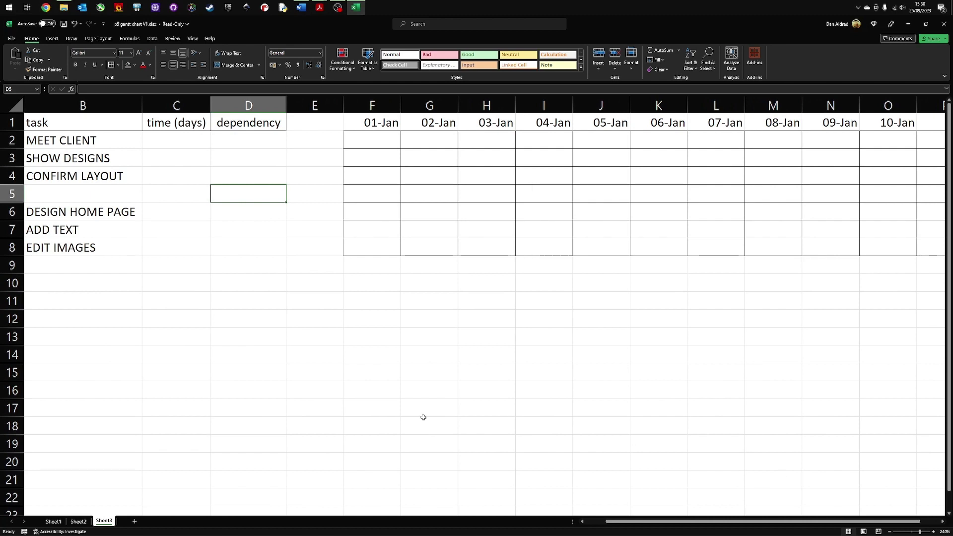
click(594, 521)
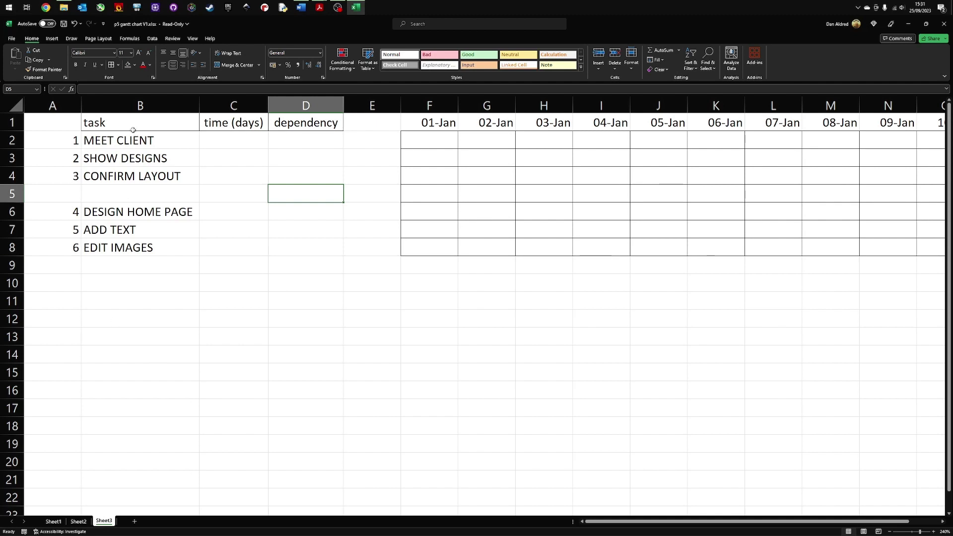
click(222, 144)
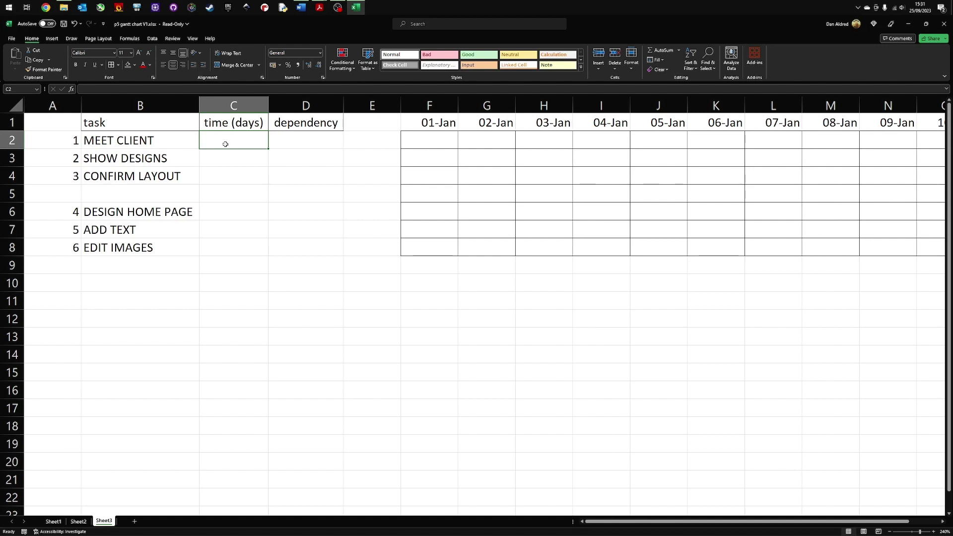
- Enter 2, 1, 3 days in C2:C4 and 2, 1 in C6:C7, cancelling EDIT IMAGES' entry
text(2)
key(Return)
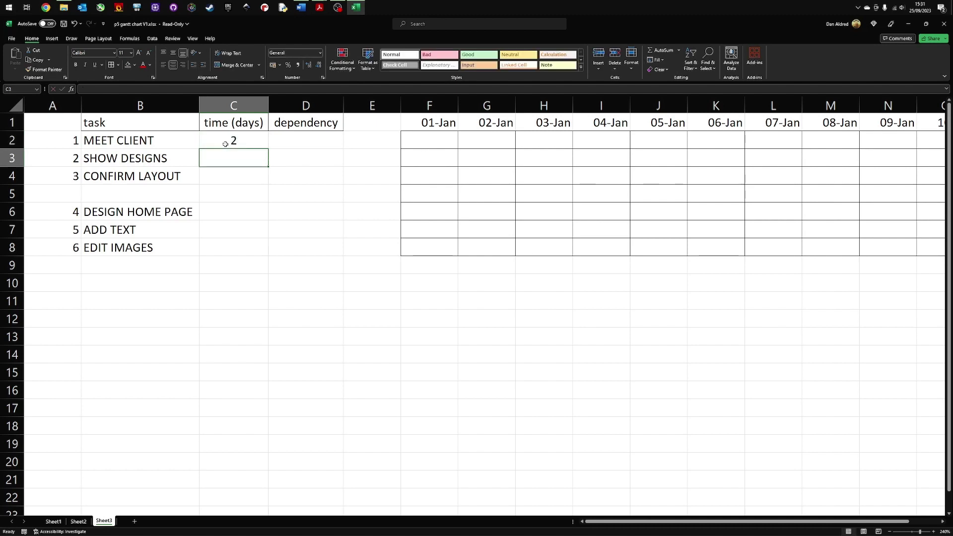
text(1)
key(Return)
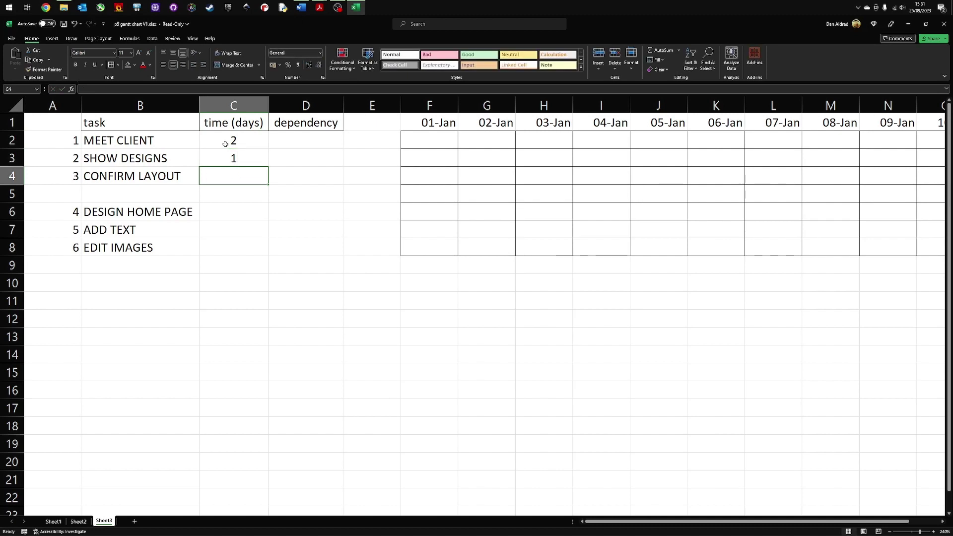
text(3)
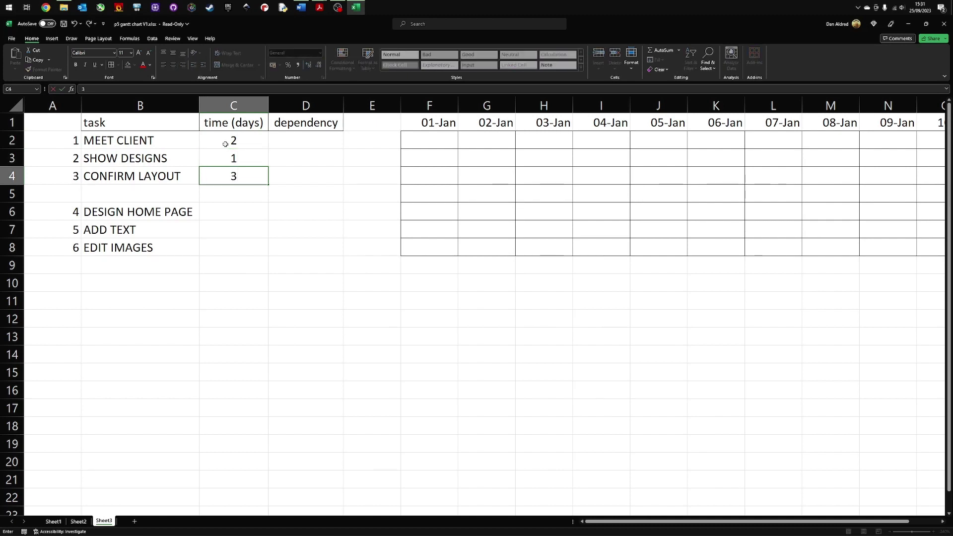
key(Return)
key(Return)
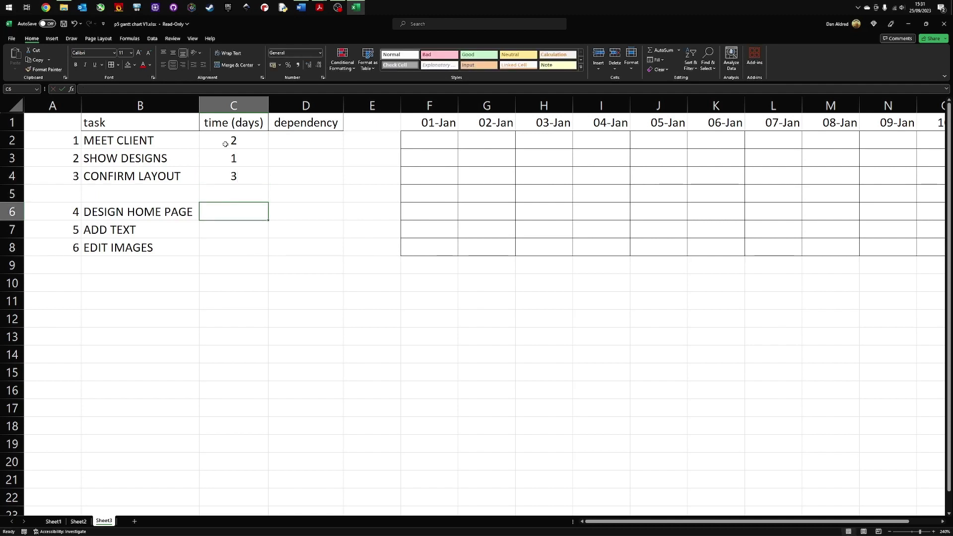
text(2)
key(Return)
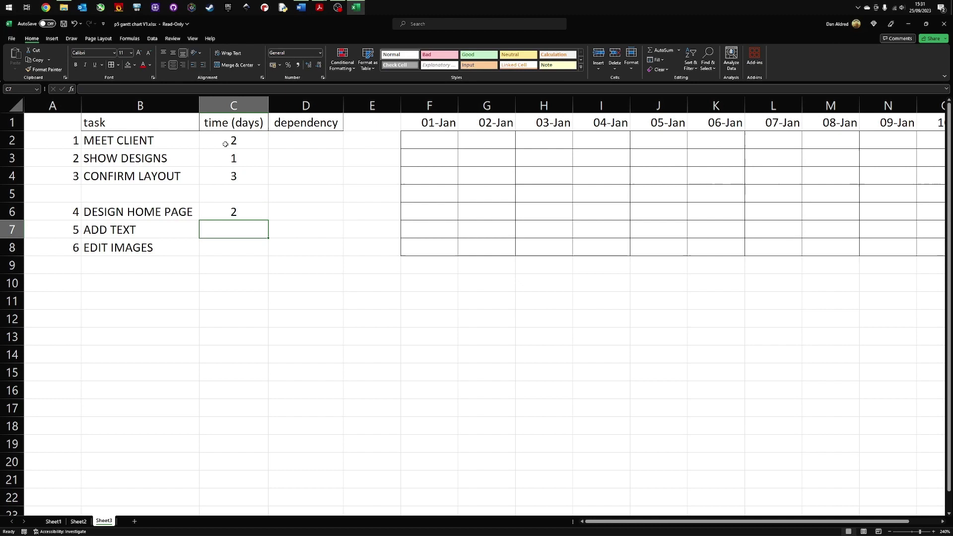
text(1)
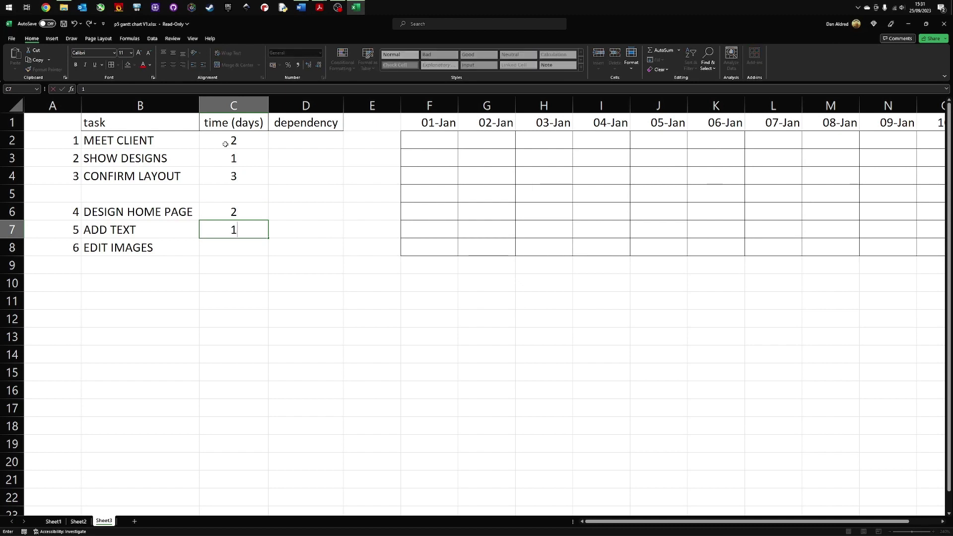
key(Return)
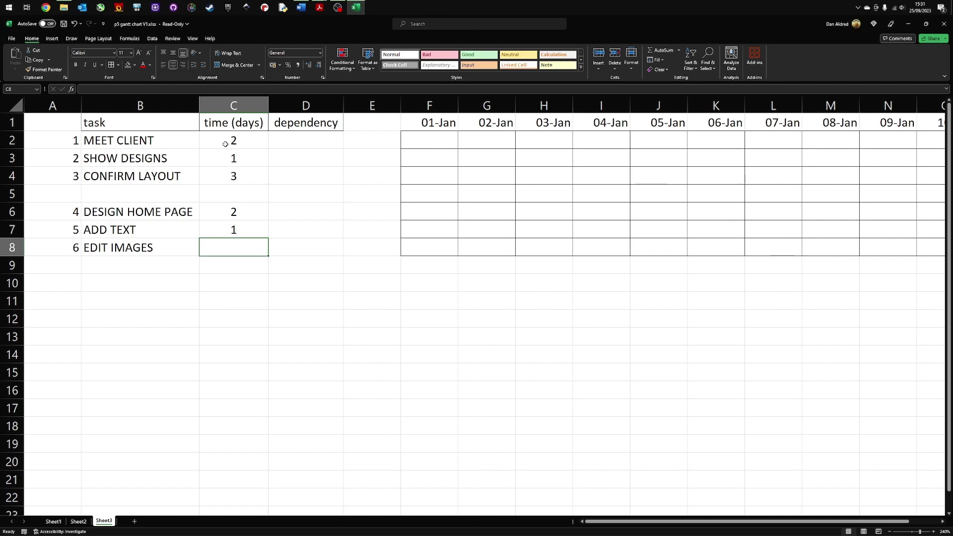
text(2)
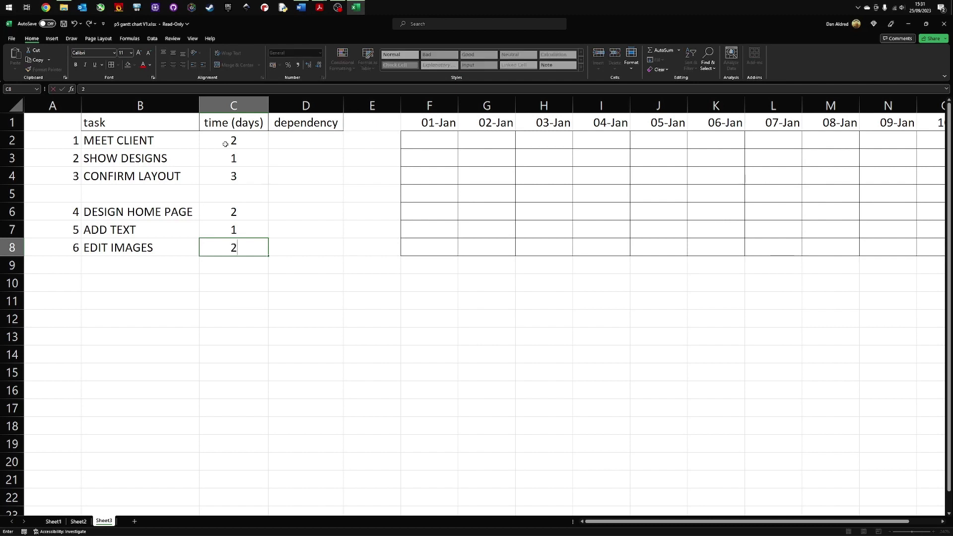
key(Escape)
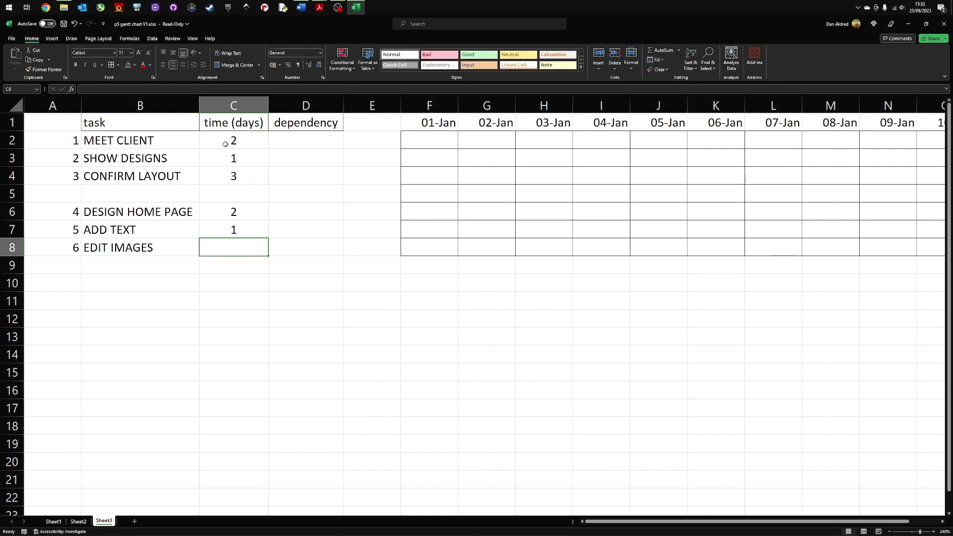
- Set MEET CLIENT's dependency to 0
click(305, 143)
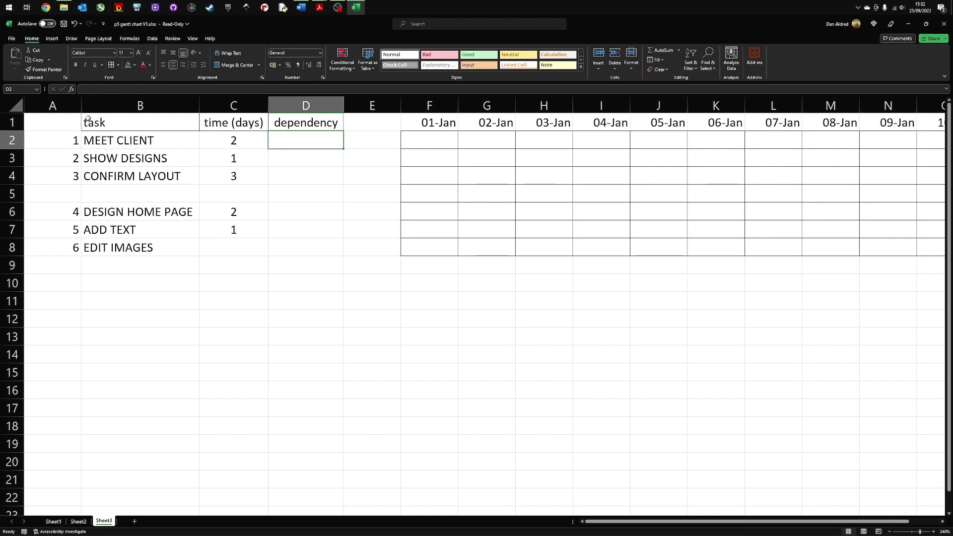
drag(87, 119, 253, 122)
click(285, 140)
text(0)
key(Return)
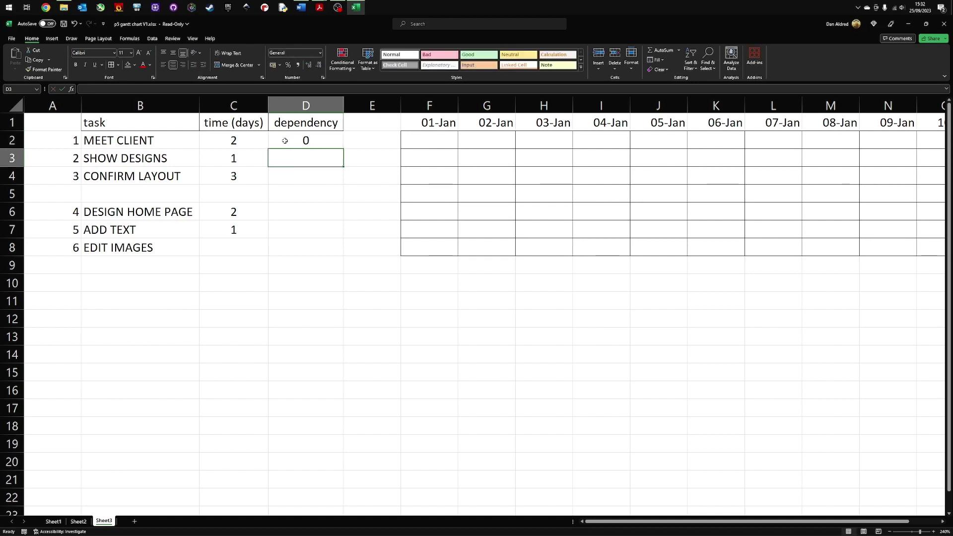
- Set SHOW DESIGNS and CONFIRM LAYOUT to depend on task 1
click(125, 160)
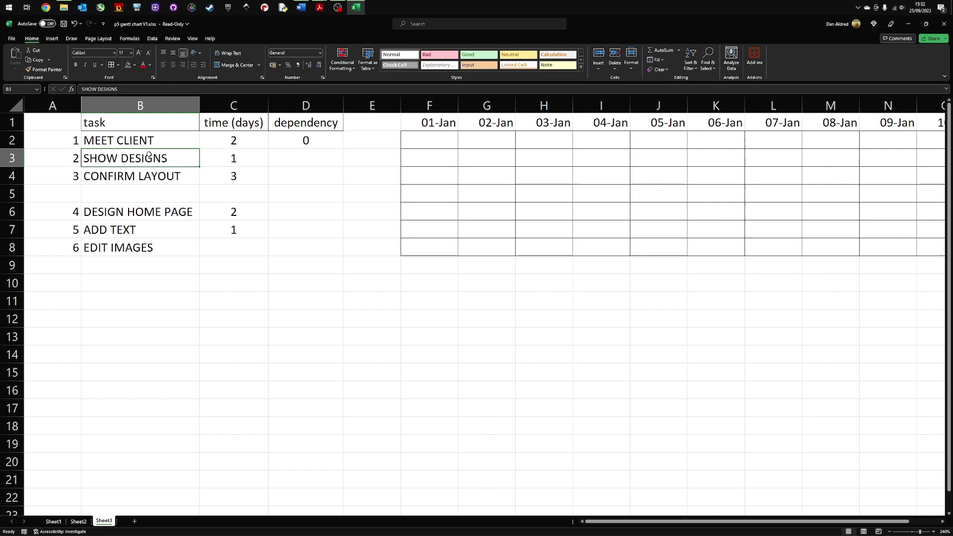
click(117, 139)
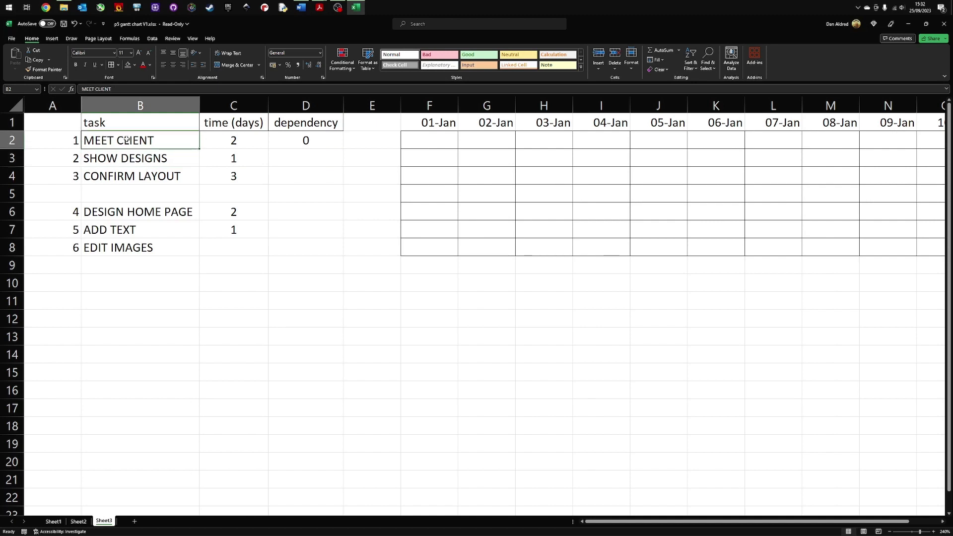
click(68, 143)
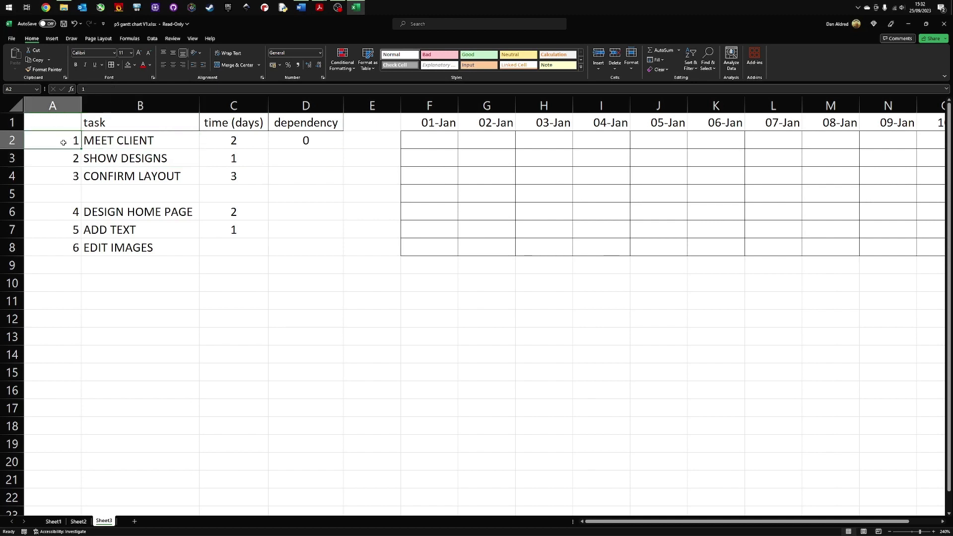
click(277, 159)
text(1)
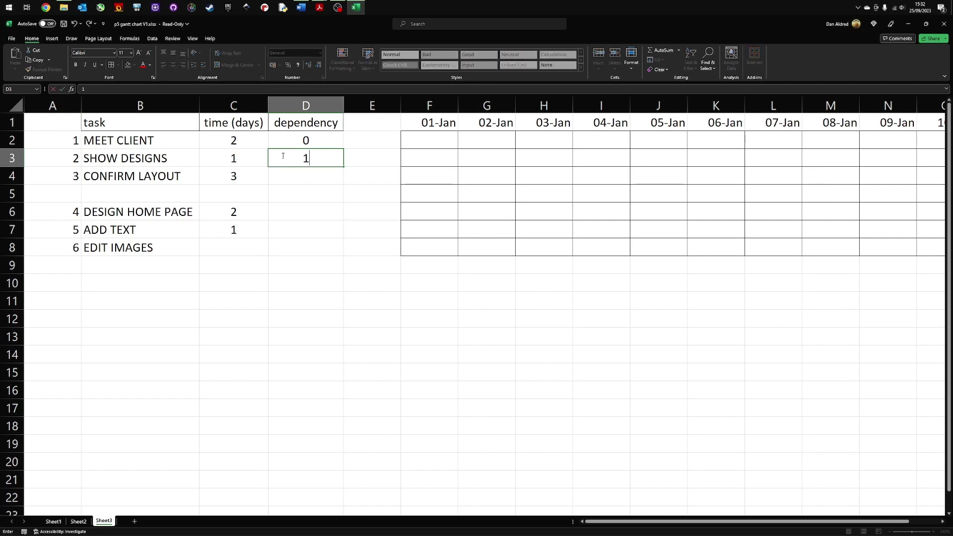
click(151, 159)
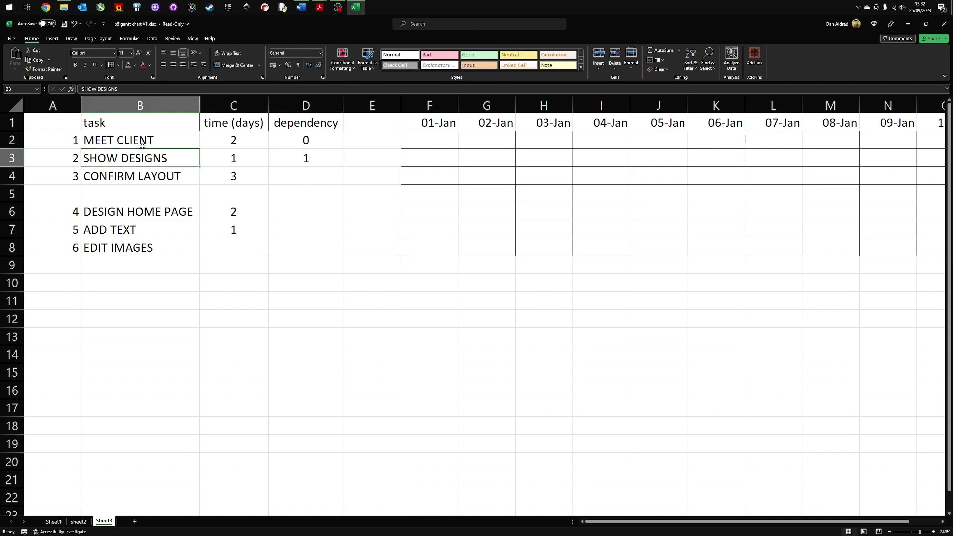
click(323, 179)
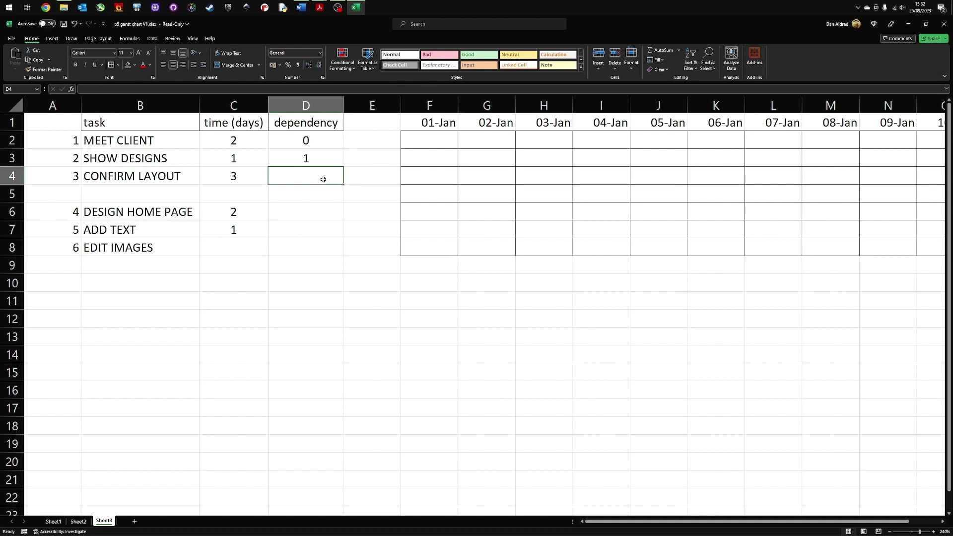
text(1)
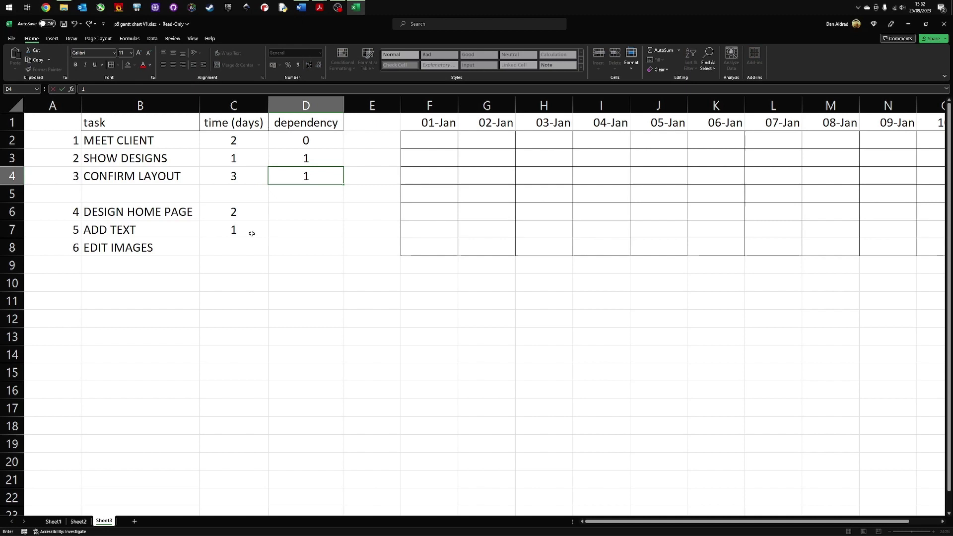
click(278, 218)
- Give EDIT IMAGES a time of 3 days
click(251, 246)
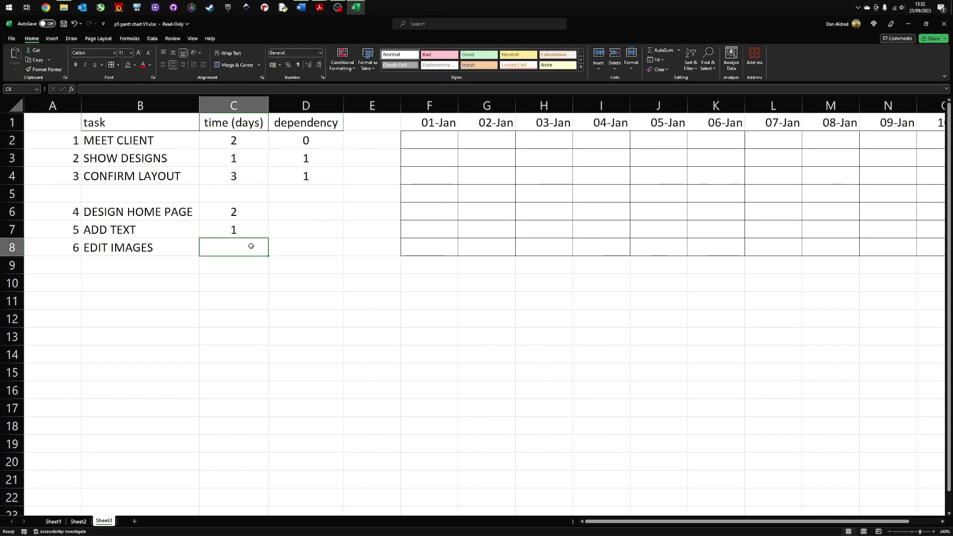
text(3)
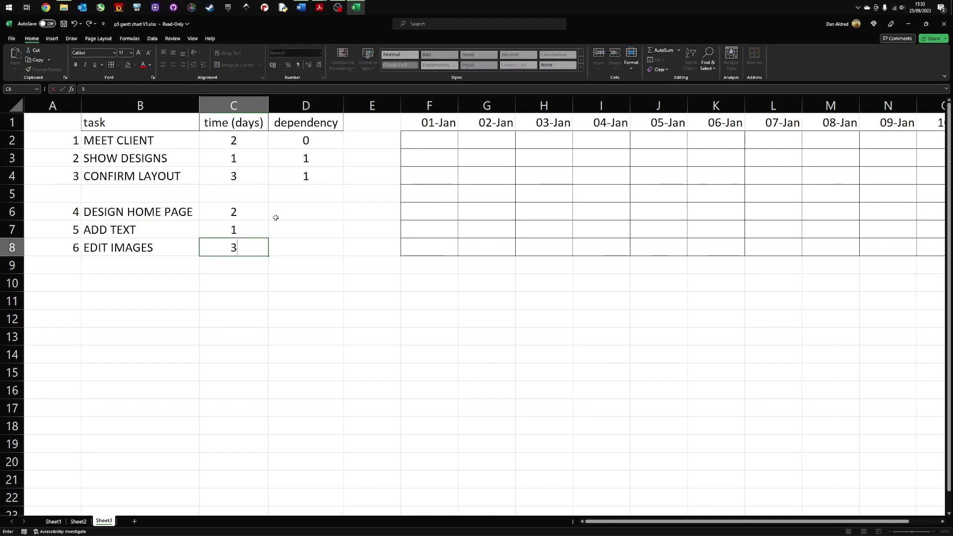
click(276, 218)
- Set DESIGN HOME PAGE to depend on task 3 (CONFIRM LAYOUT)
click(122, 217)
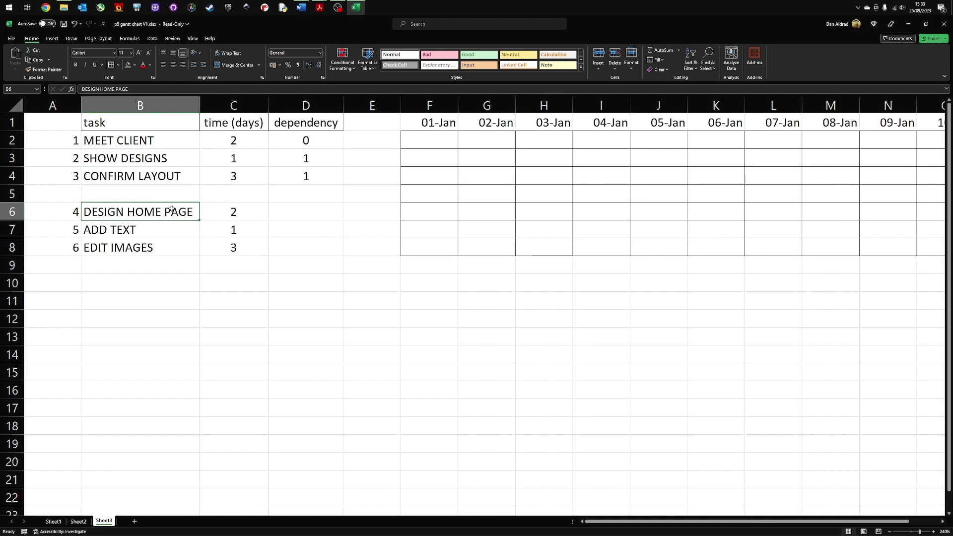
click(104, 178)
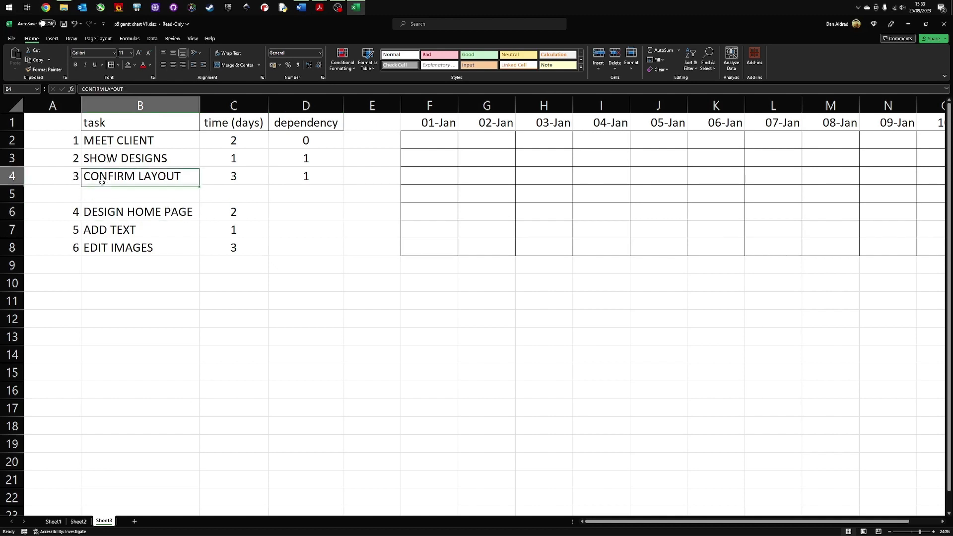
click(278, 206)
text(e)
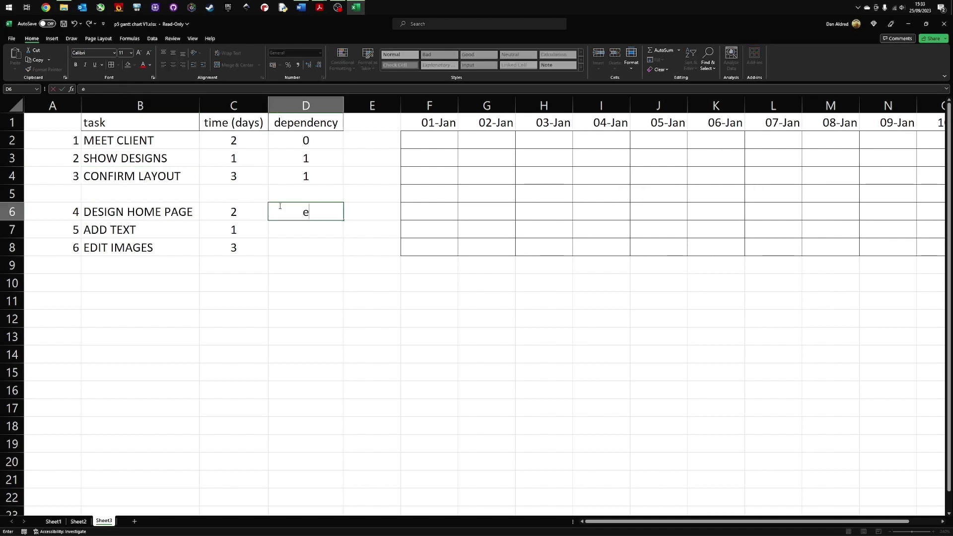
text(3)
key(Return)
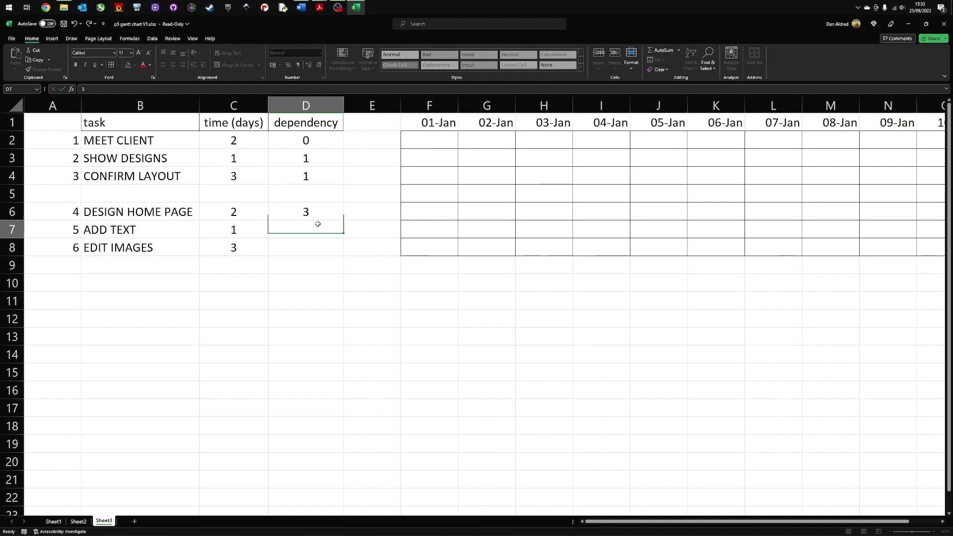
click(65, 206)
- Set both ADD TEXT and EDIT IMAGES to depend on task 4
click(275, 230)
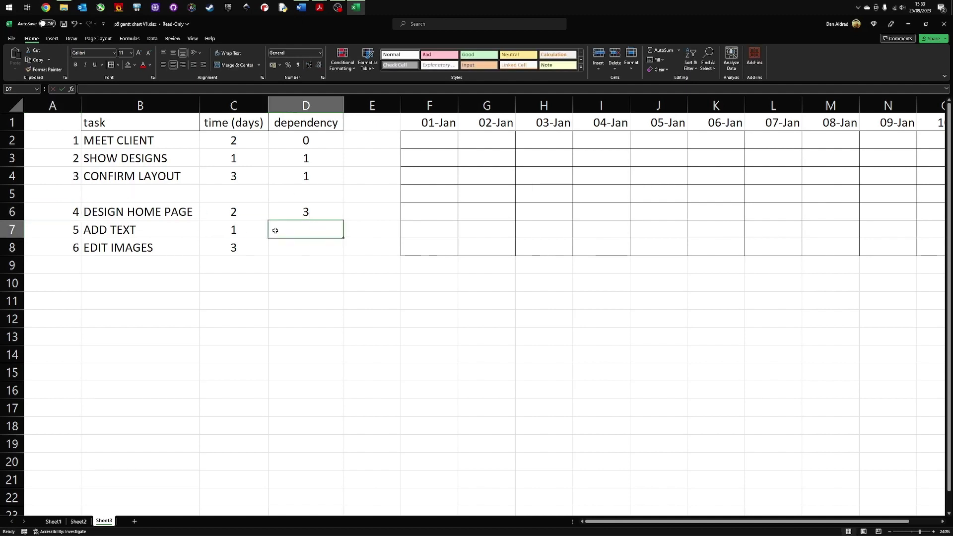
text(4)
click(283, 252)
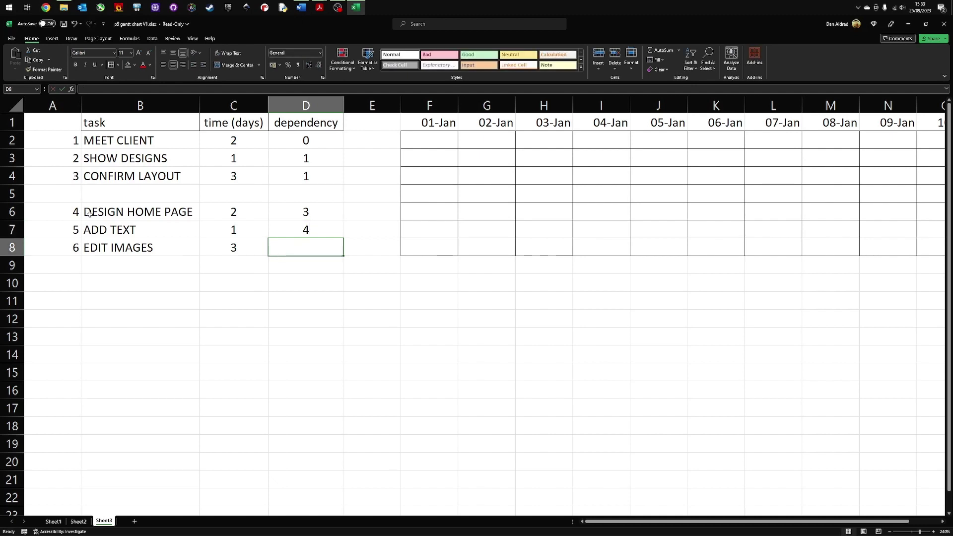
text(4)
click(403, 388)
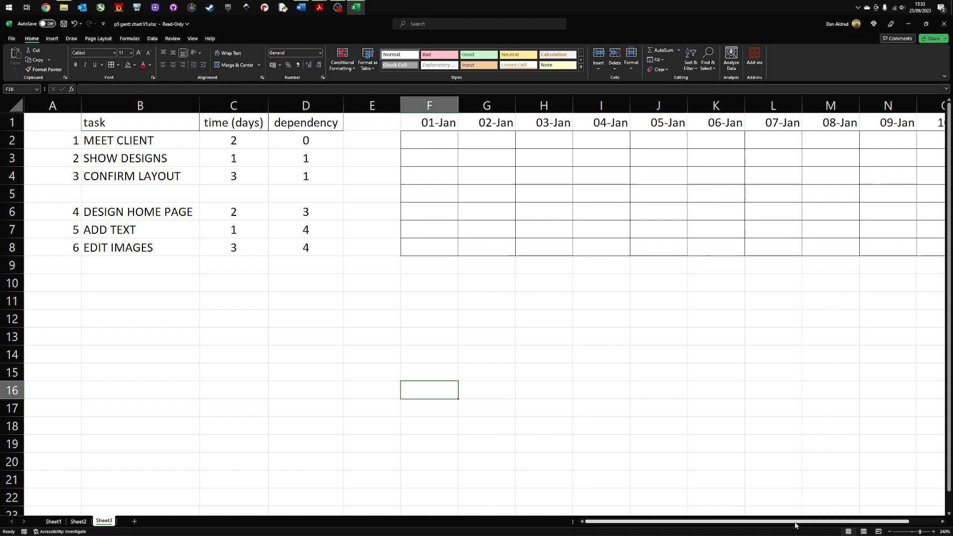
drag(792, 521, 800, 521)
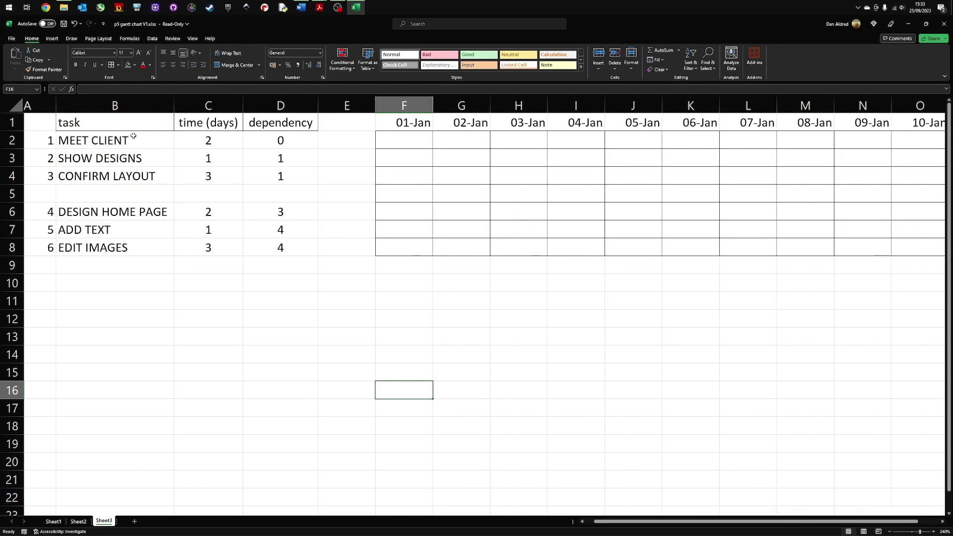
click(397, 137)
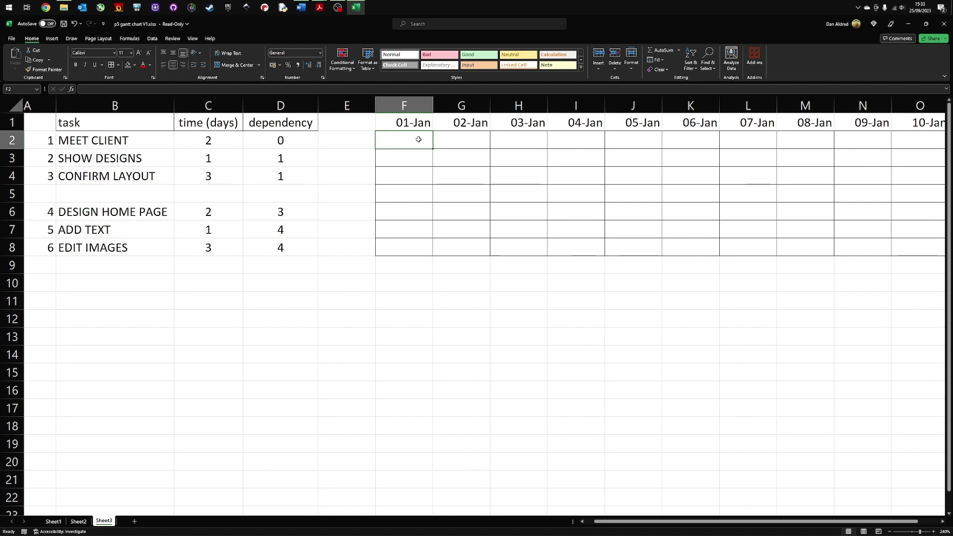
- Fill light blue bars for MEET CLIENT (01–02 Jan), SHOW DESIGNS (03 Jan), CONFIRM LAYOUT (03–05 Jan)
drag(419, 139, 461, 140)
click(134, 65)
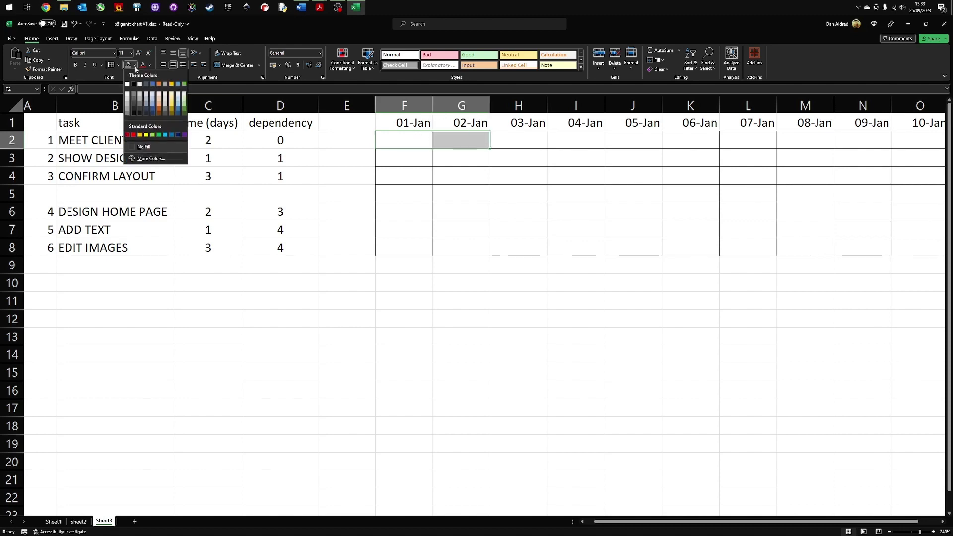
click(165, 135)
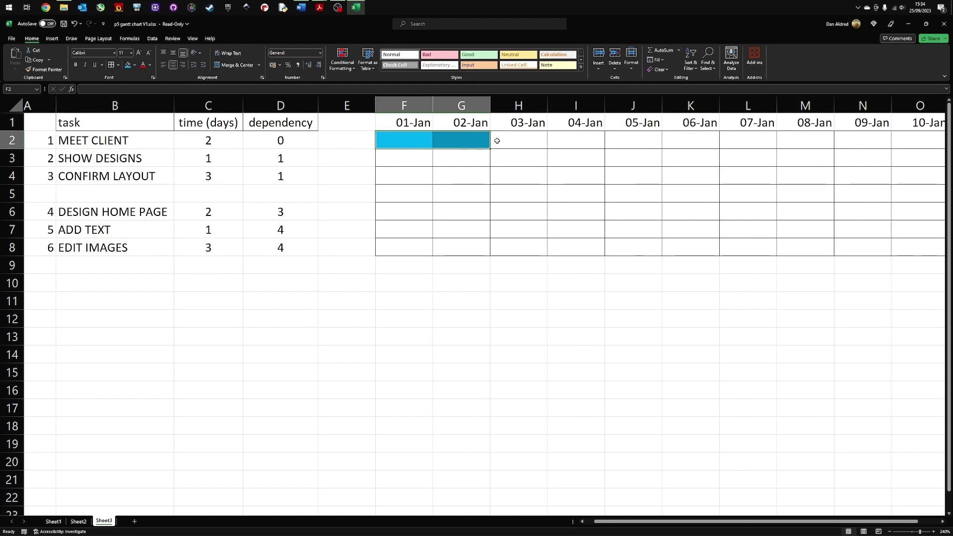
click(505, 158)
click(128, 65)
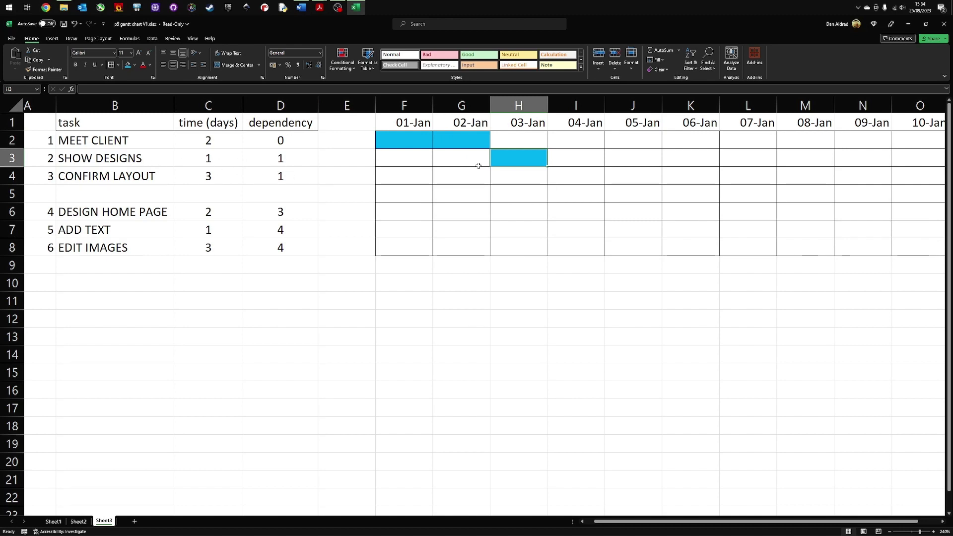
click(498, 172)
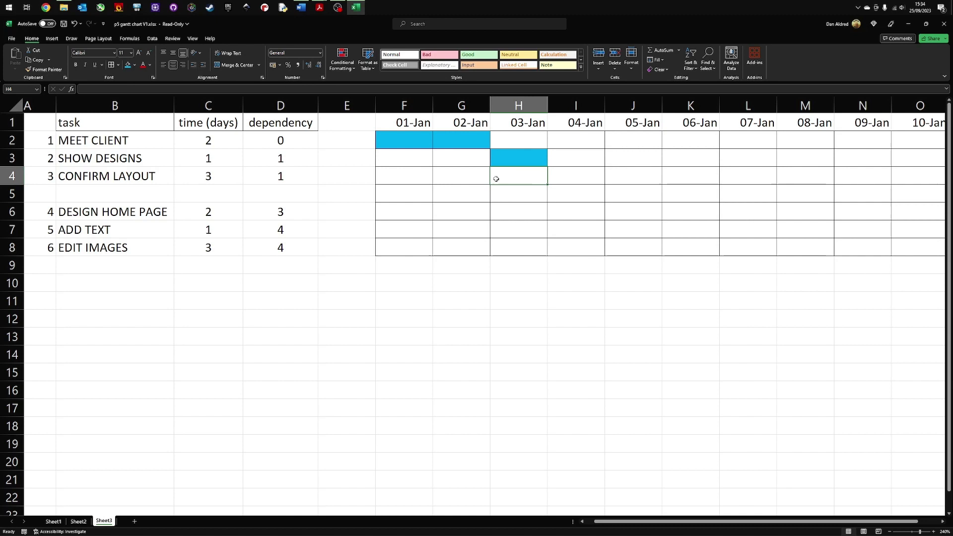
drag(502, 184, 635, 177)
click(128, 64)
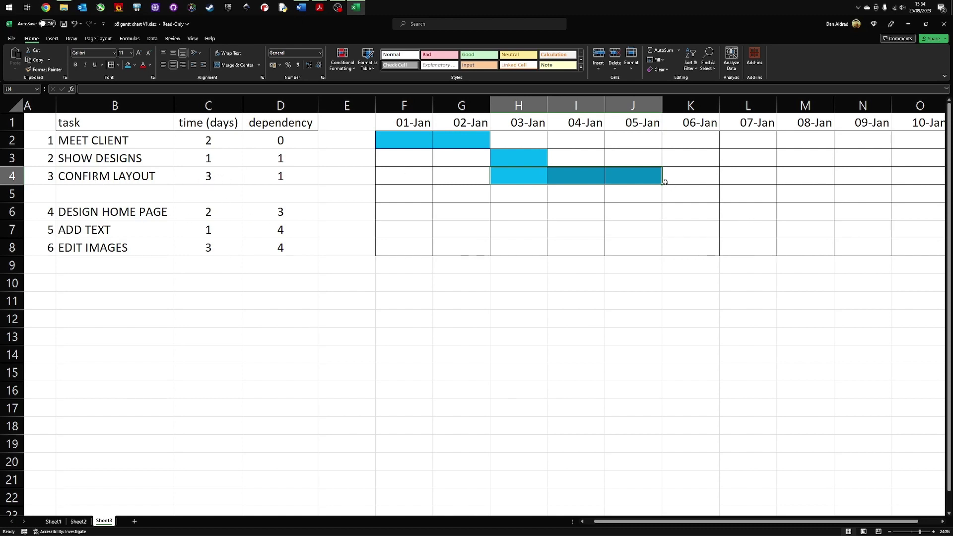
- Fill blue bars for DESIGN HOME PAGE (06–07 Jan), ADD TEXT (08 Jan), EDIT IMAGES (08–10 Jan)
click(683, 203)
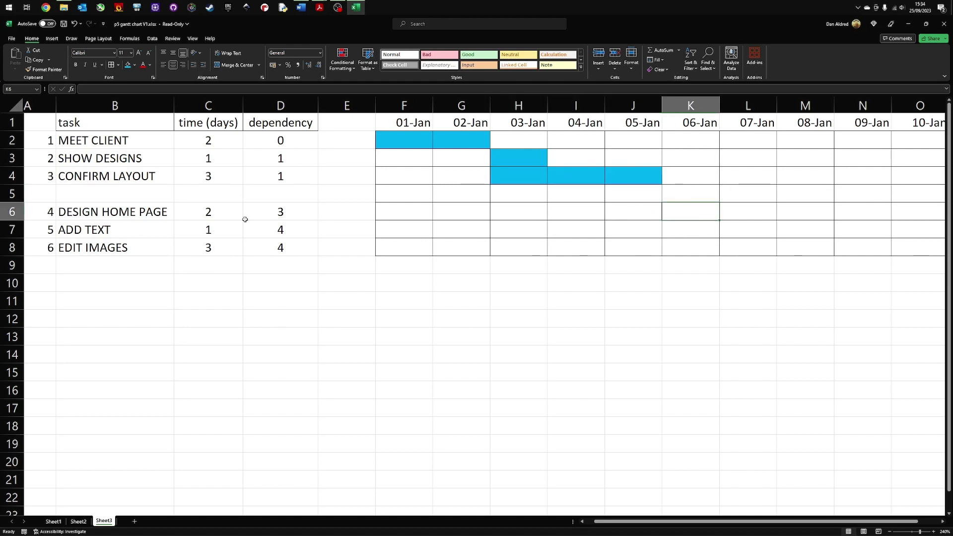
drag(698, 213, 730, 210)
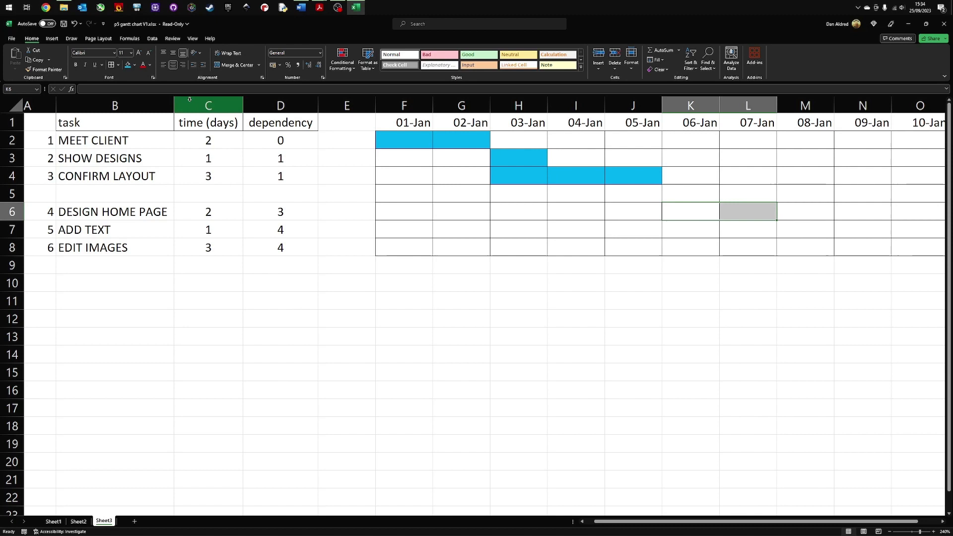
click(128, 65)
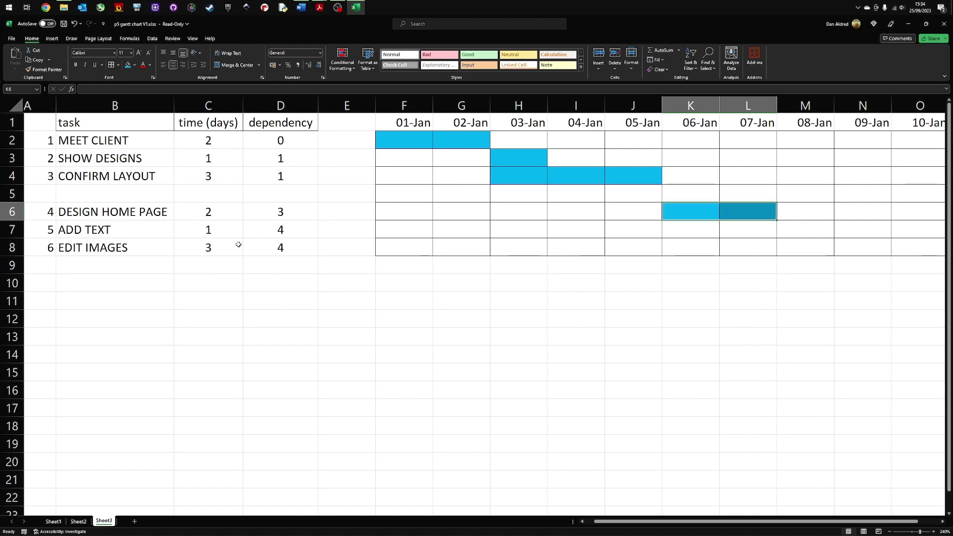
click(810, 226)
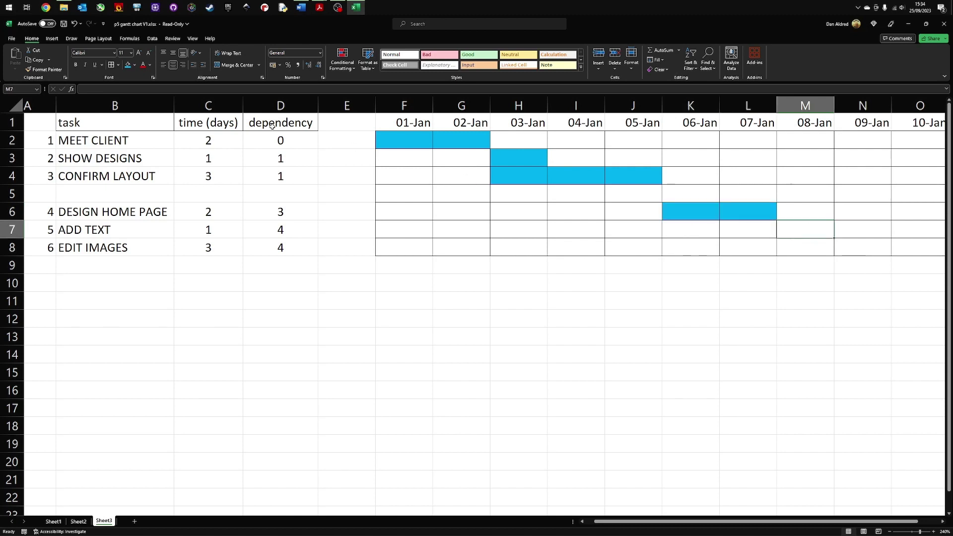
click(128, 65)
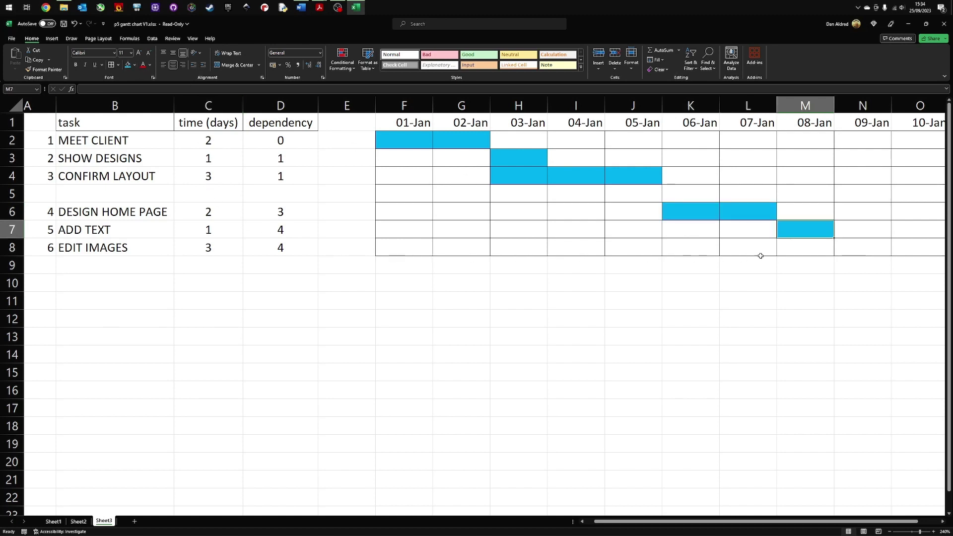
click(788, 251)
drag(789, 251, 918, 248)
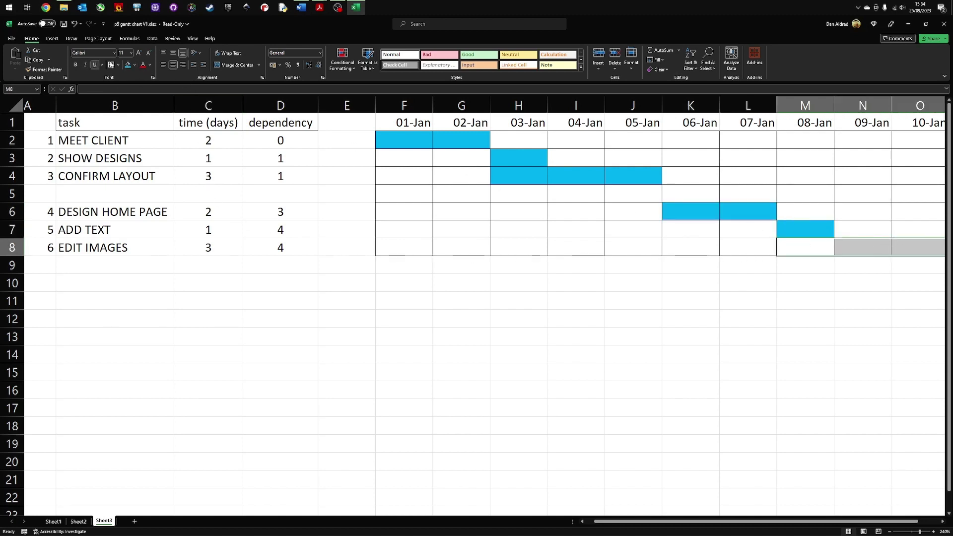
click(129, 65)
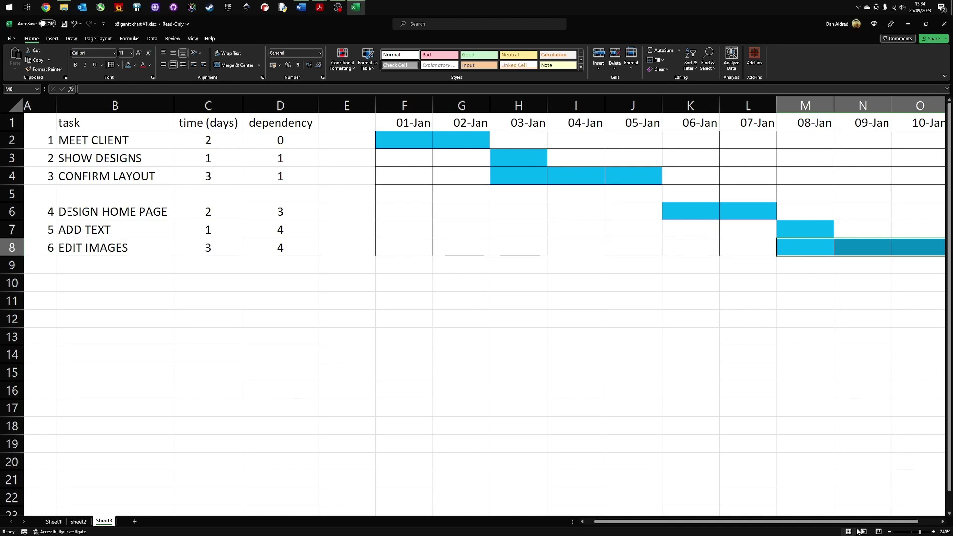
click(890, 532)
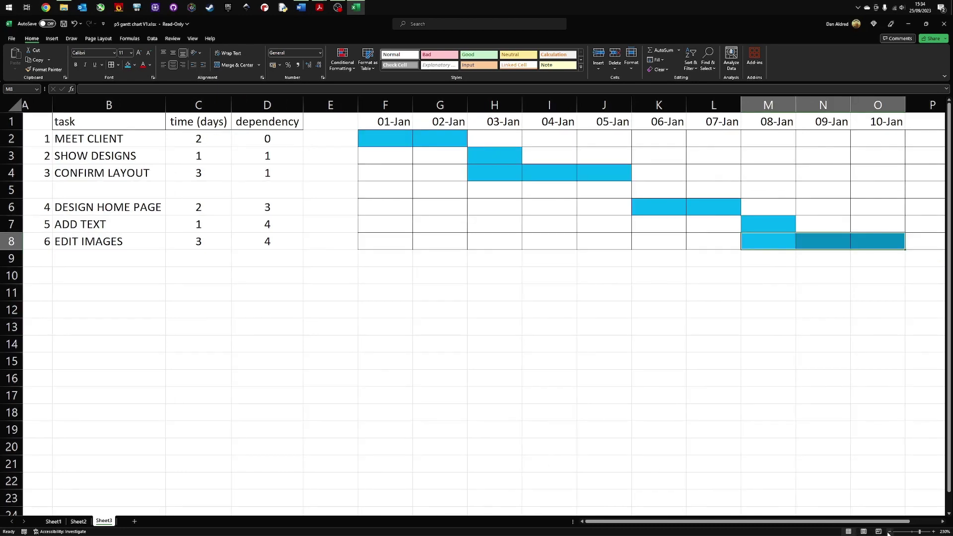
click(889, 531)
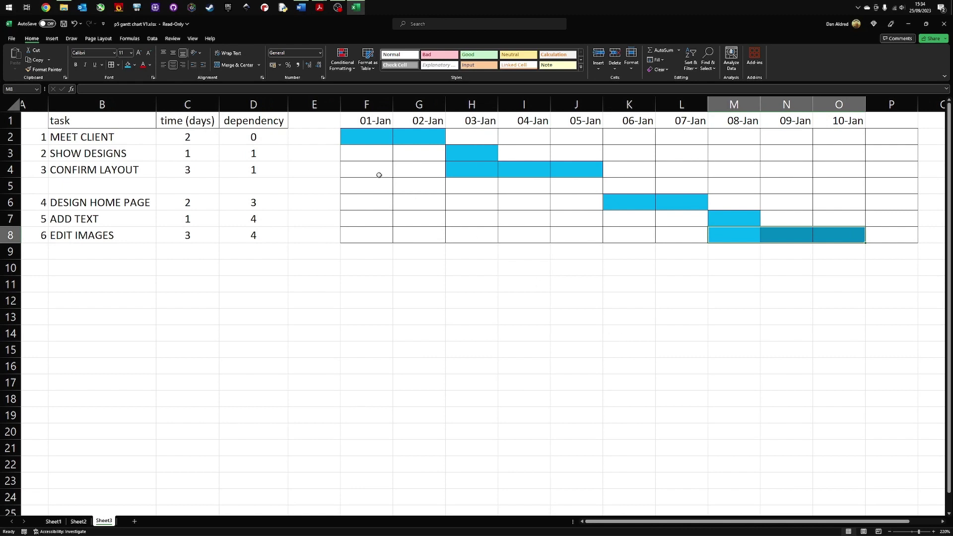
drag(190, 142, 203, 231)
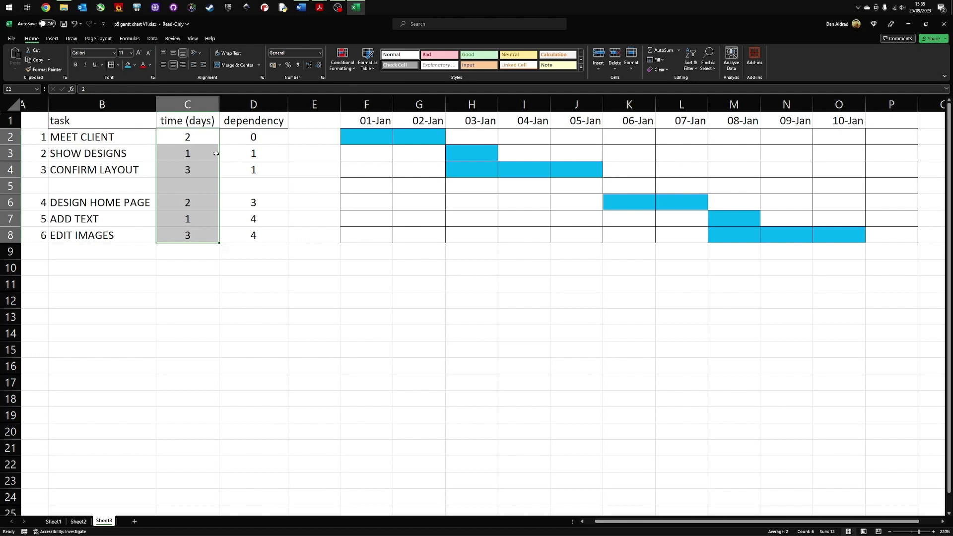
drag(472, 166, 557, 166)
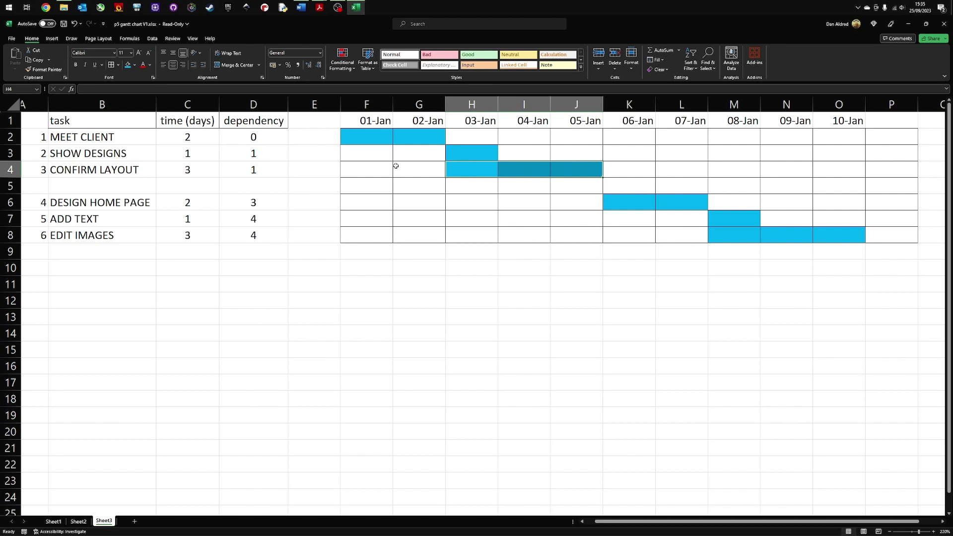
- Fill green lead-time cells on 02-Jan for SHOW DESIGNS and CONFIRM LAYOUT, and J6 (05-Jan)
click(134, 65)
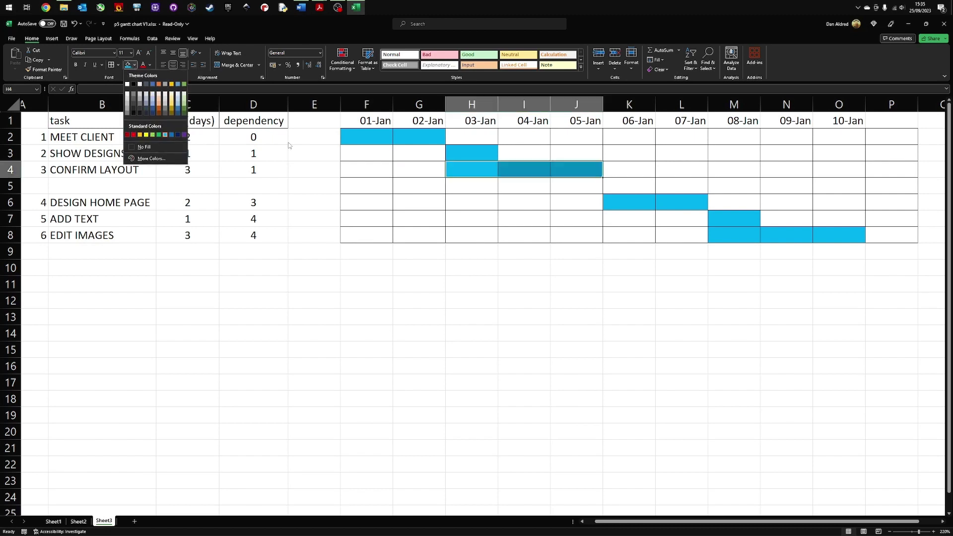
click(322, 206)
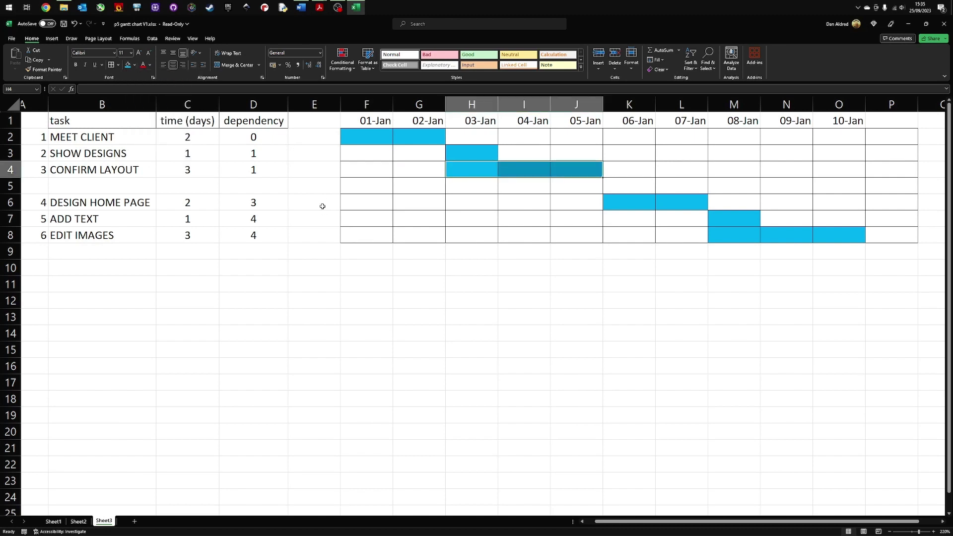
click(409, 156)
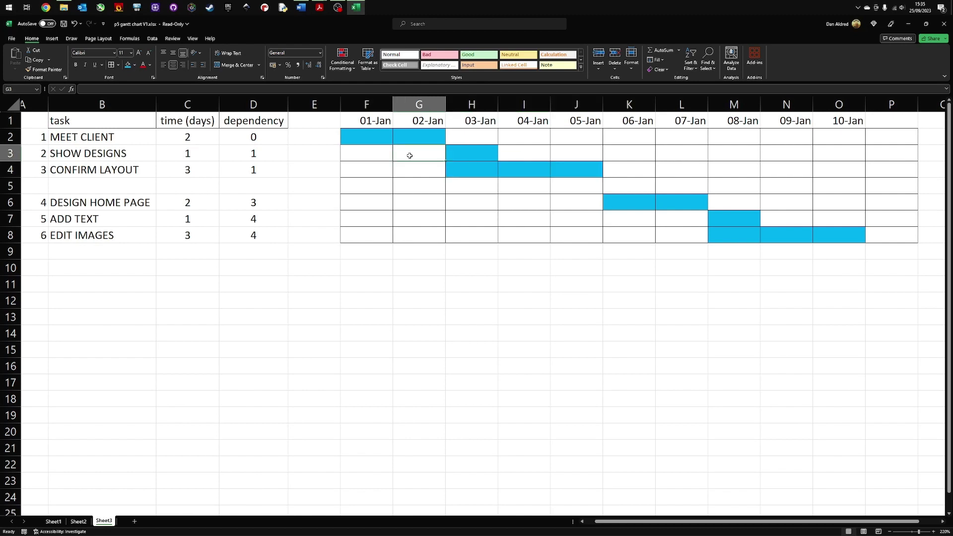
click(134, 65)
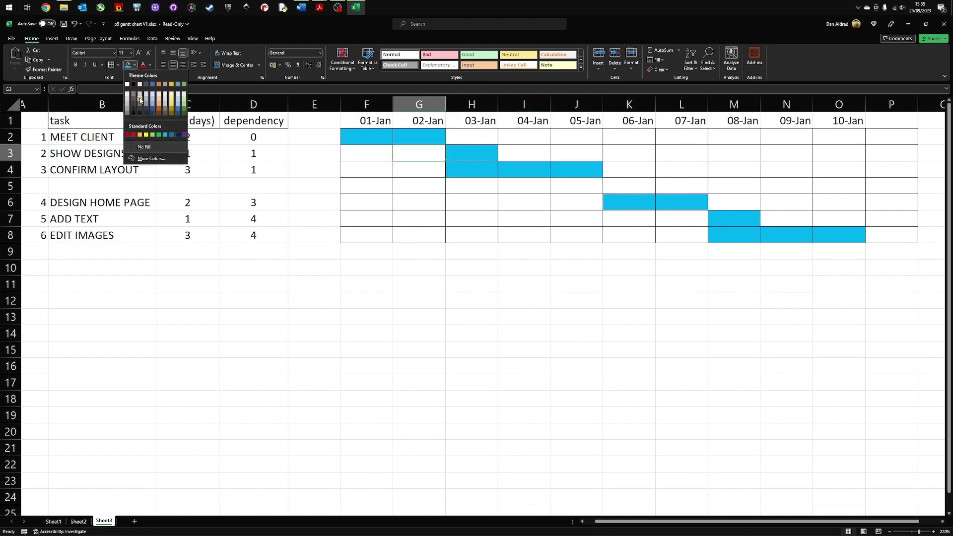
click(152, 134)
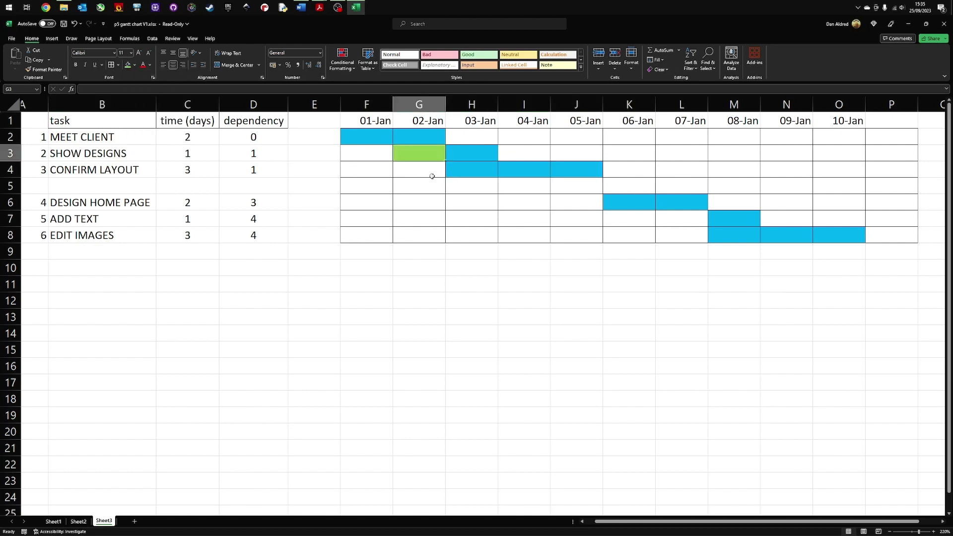
click(462, 183)
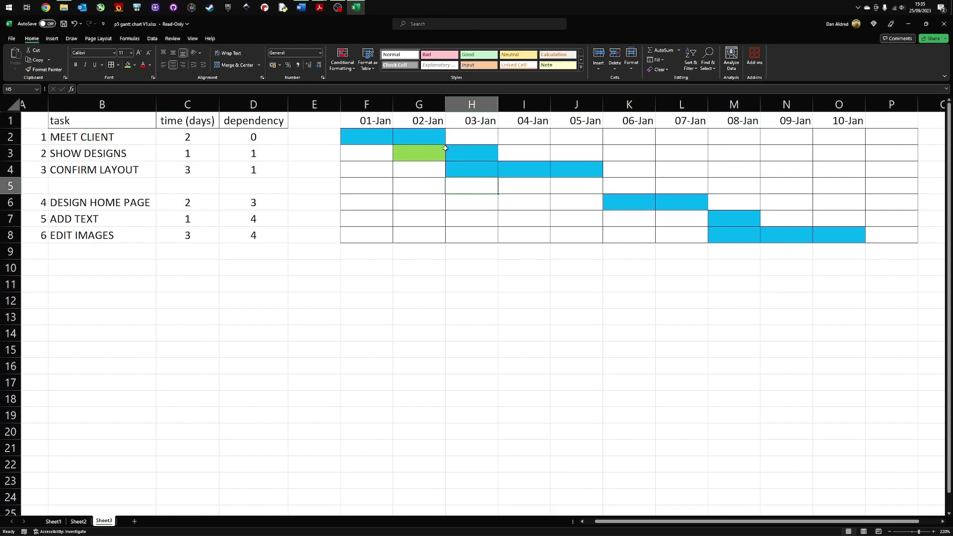
click(415, 169)
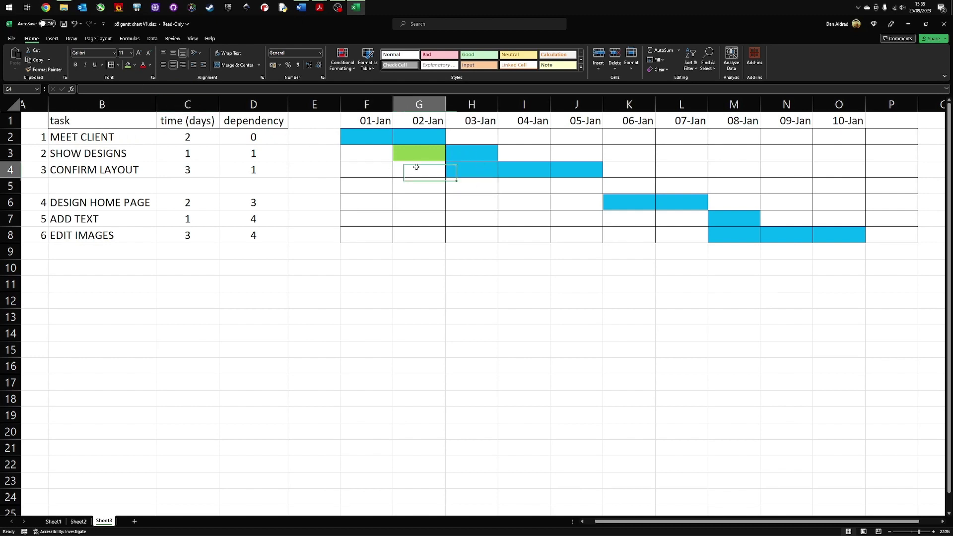
click(131, 64)
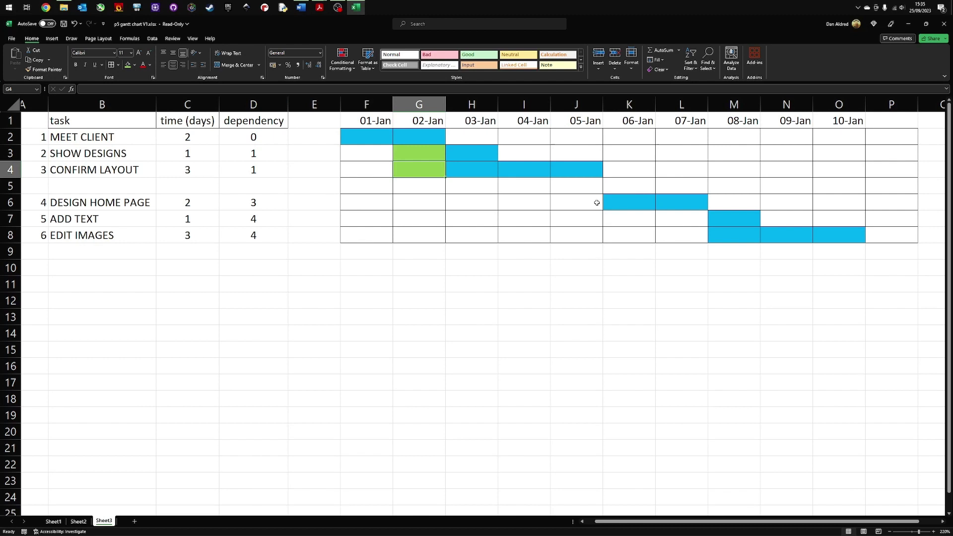
click(585, 200)
click(128, 65)
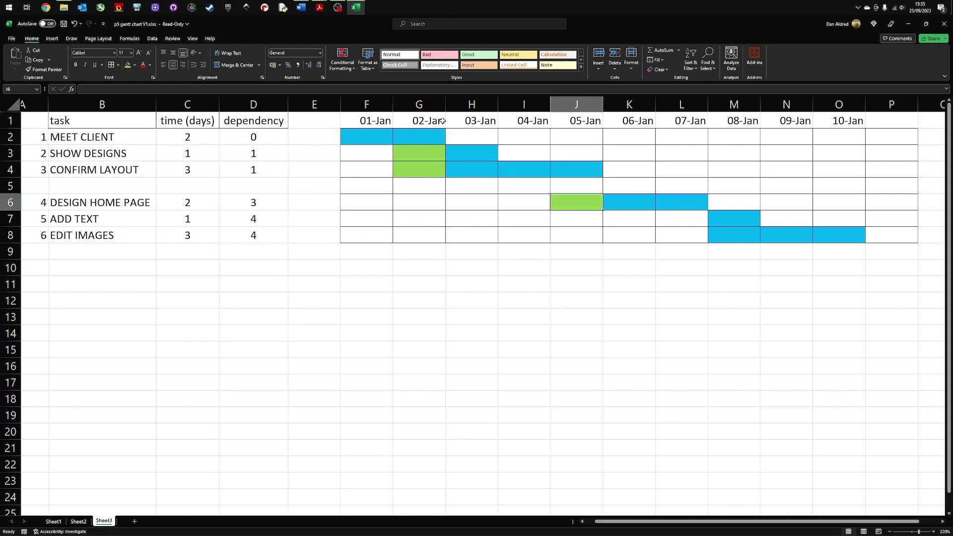
click(474, 138)
- Fill H2 (03-Jan, MEET CLIENT) and I3 (04-Jan, SHOW DESIGNS) red as lag time
drag(526, 139, 471, 138)
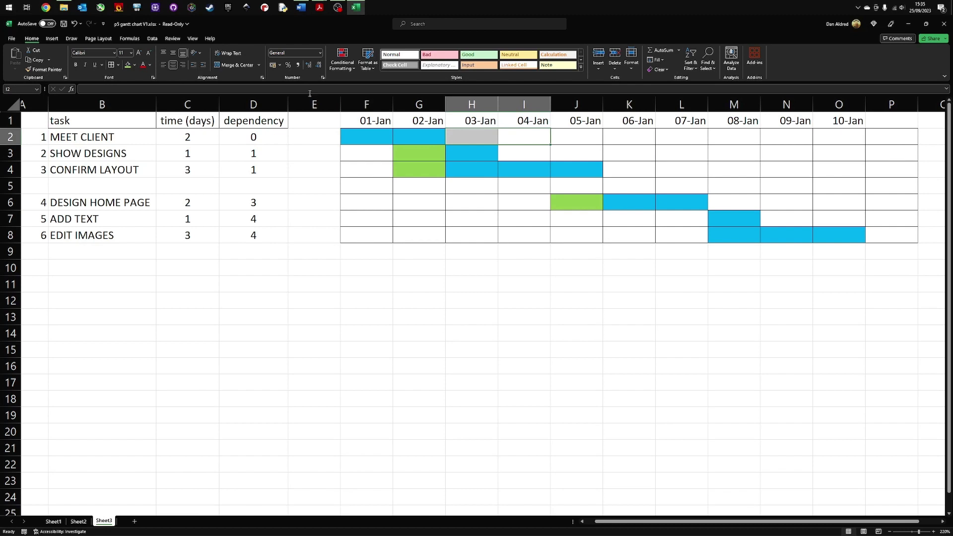
click(469, 135)
click(134, 65)
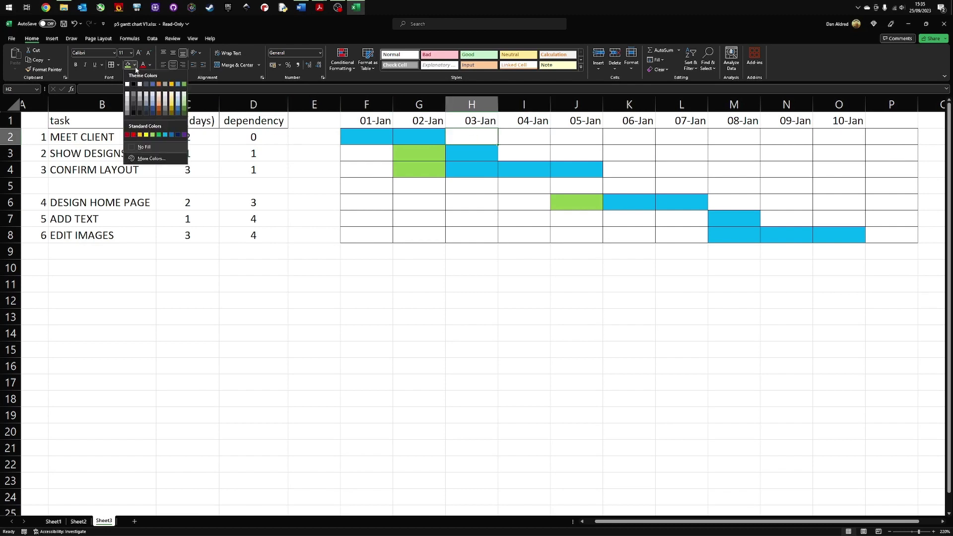
click(133, 134)
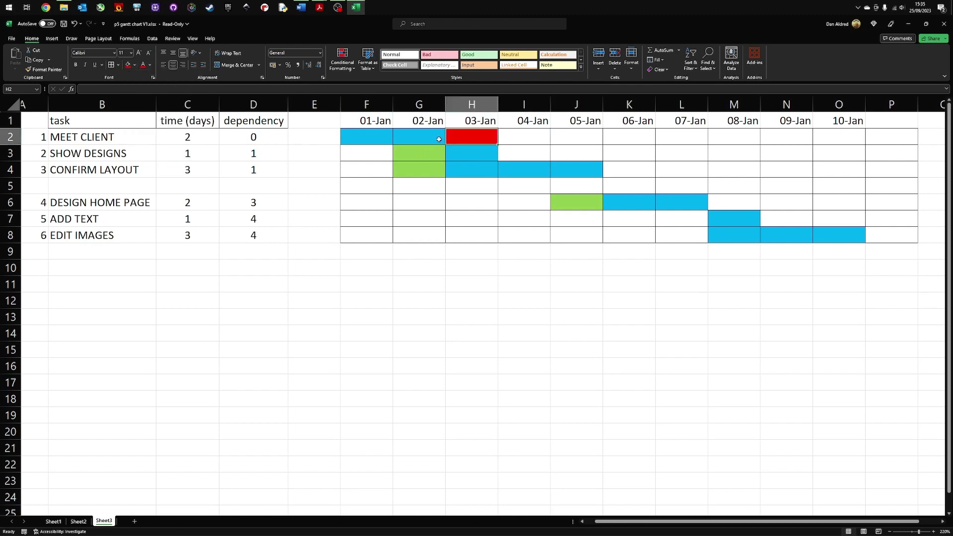
click(516, 156)
click(129, 65)
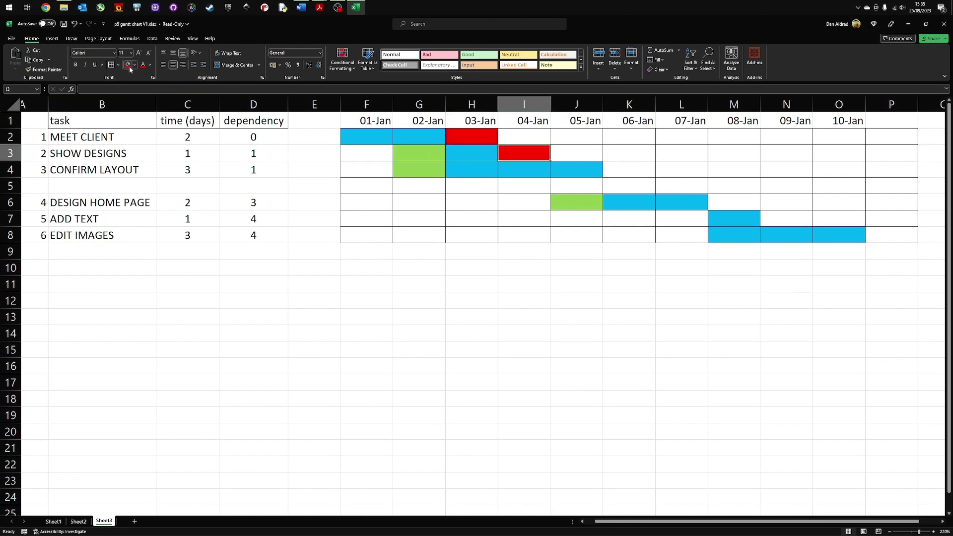
- Review the lag cells by selecting K4, H2, H3, H4 and H2 again
click(637, 169)
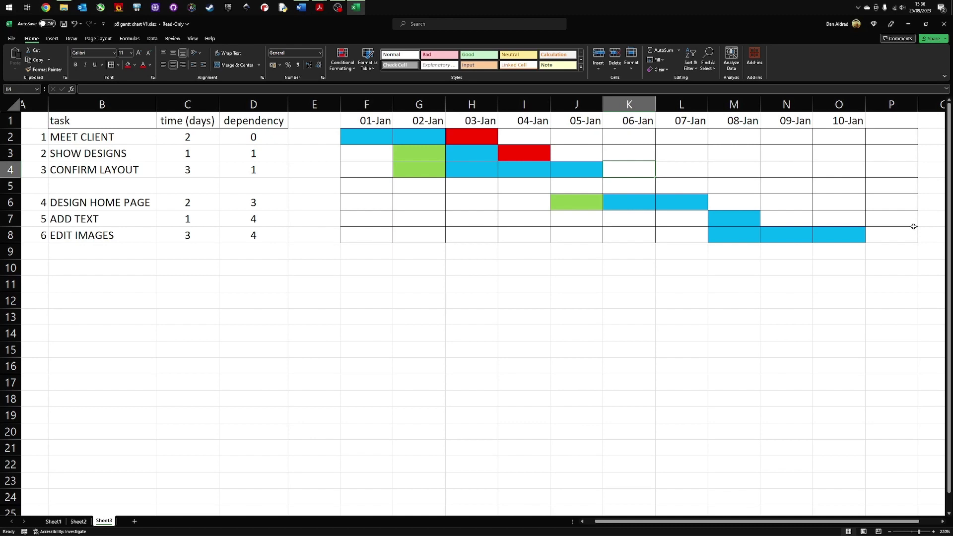
click(460, 137)
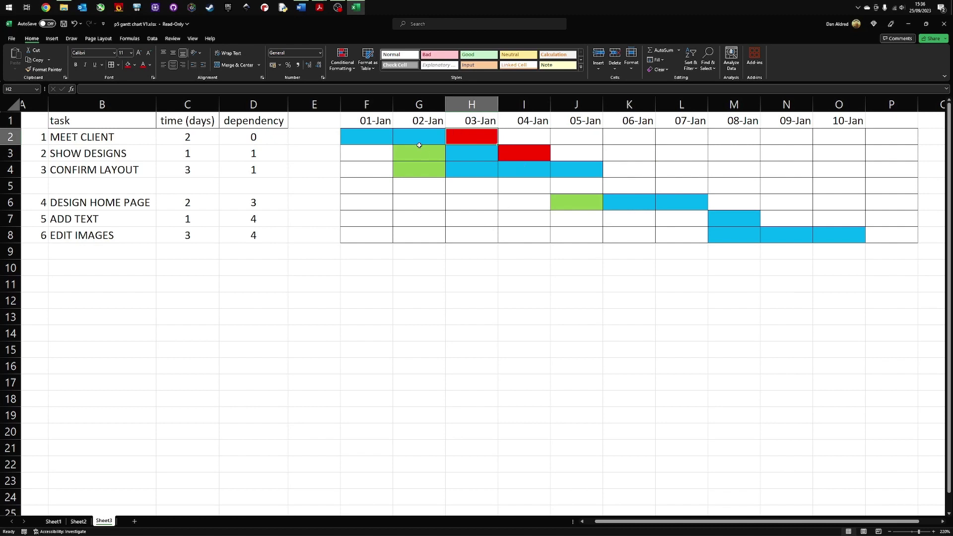
click(470, 158)
click(473, 170)
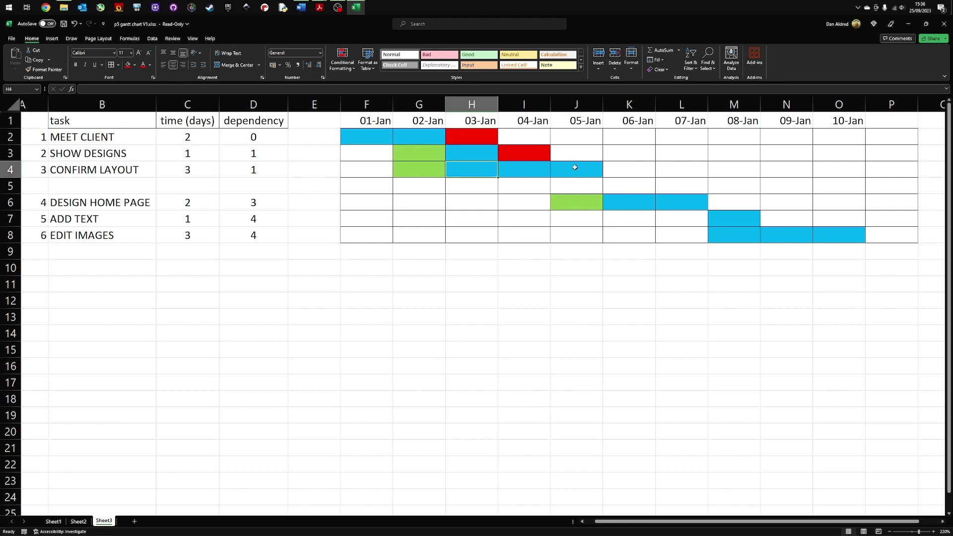
mouse_move(495, 142)
mouse_down()
mouse_move(480, 134)
mouse_move(510, 150)
mouse_up()
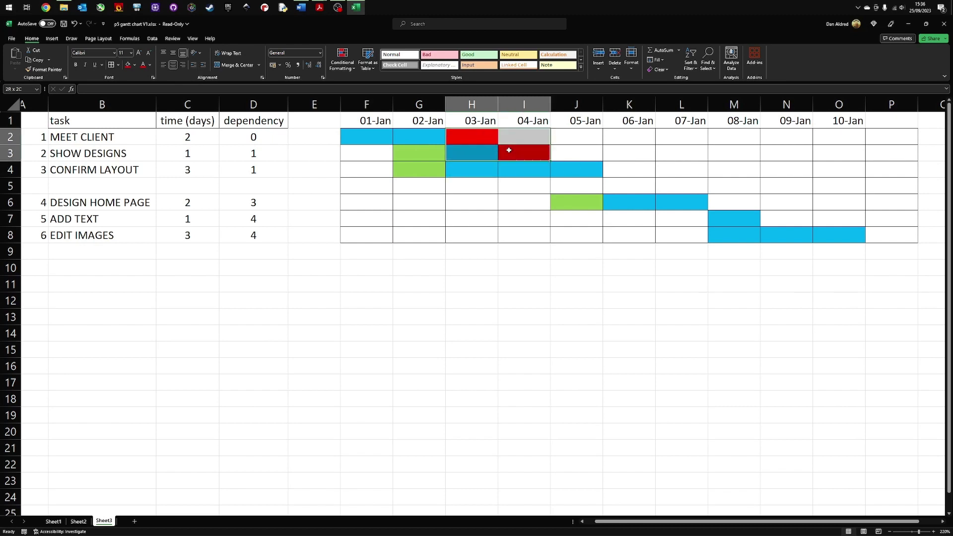
click(480, 144)
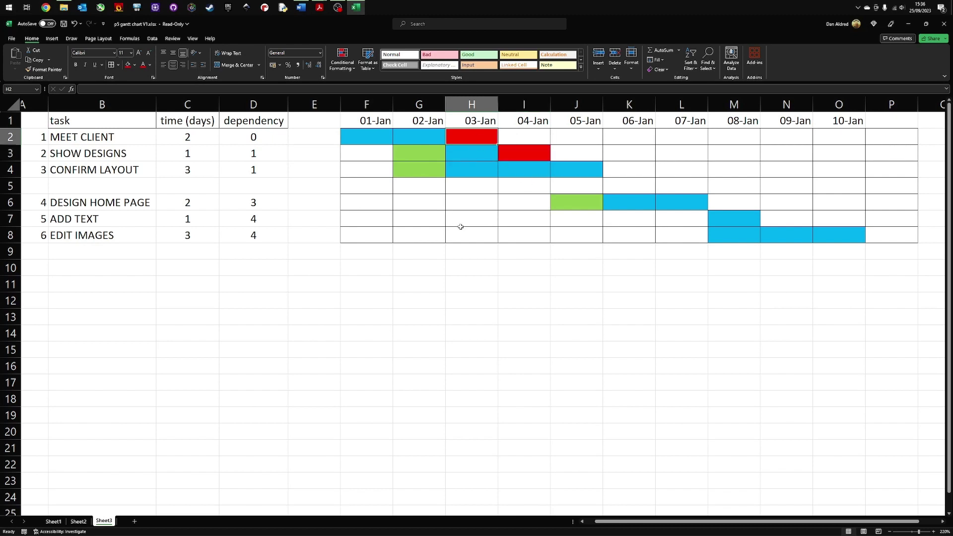
scroll(453, 236, down, 1)
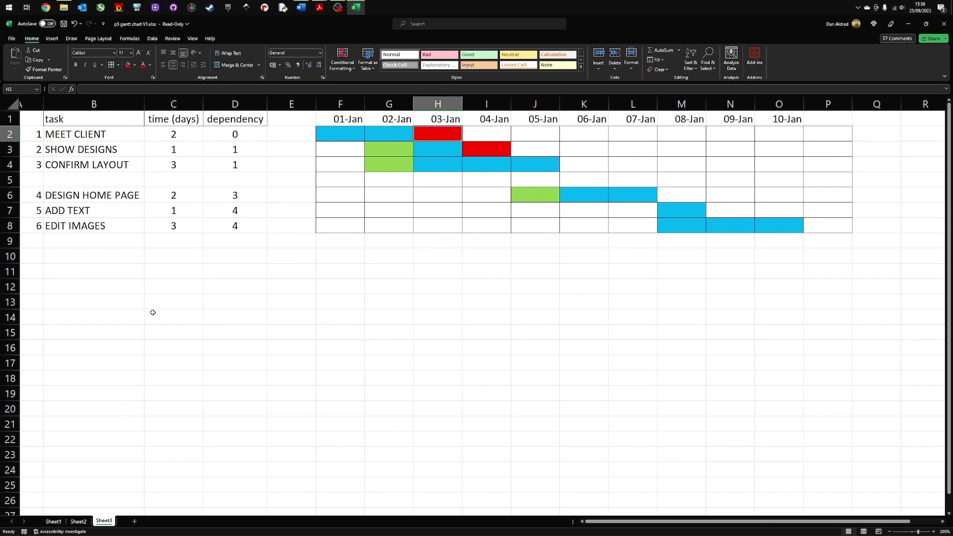
- Switch to Sheet1 and zoom in on the example chart's first dates and bars
click(52, 521)
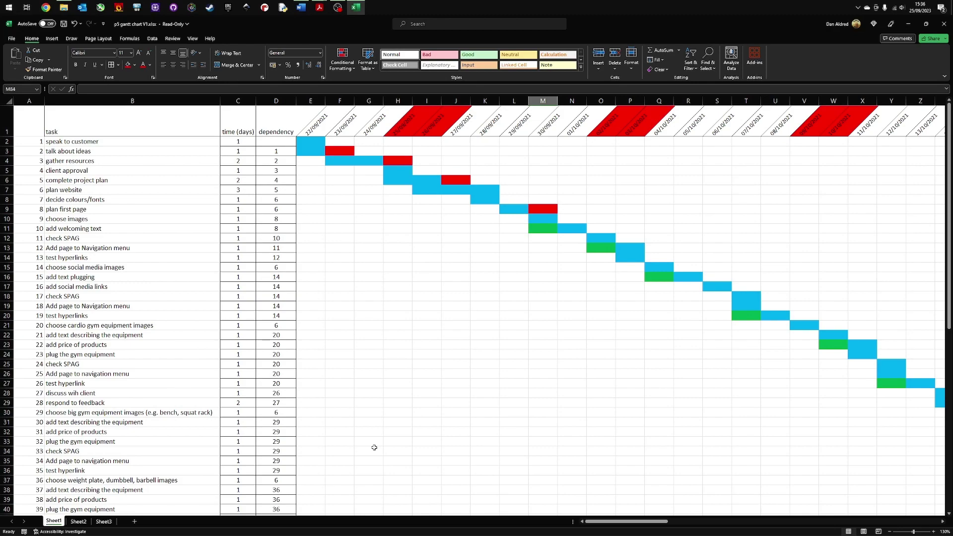
click(890, 532)
click(890, 532)
click(889, 531)
click(889, 532)
click(889, 532)
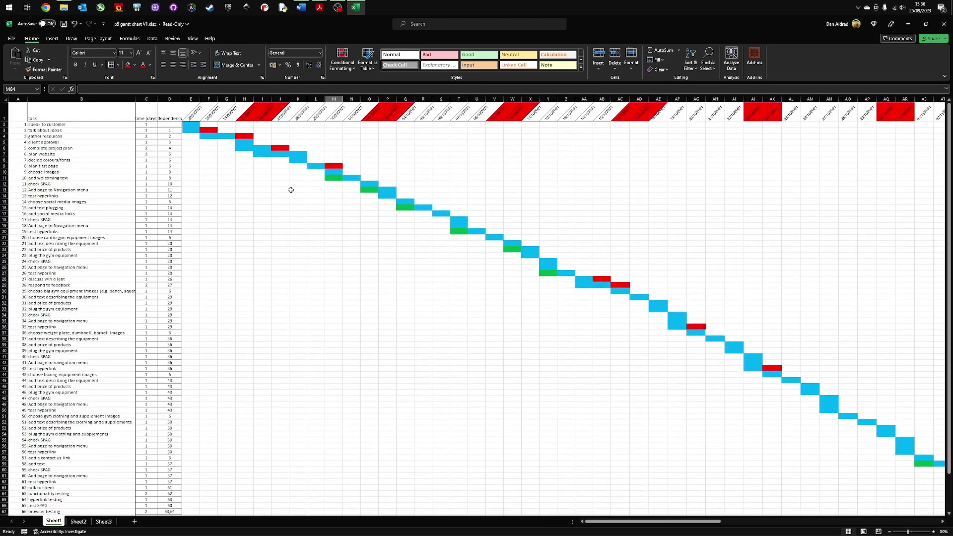
drag(191, 112, 933, 112)
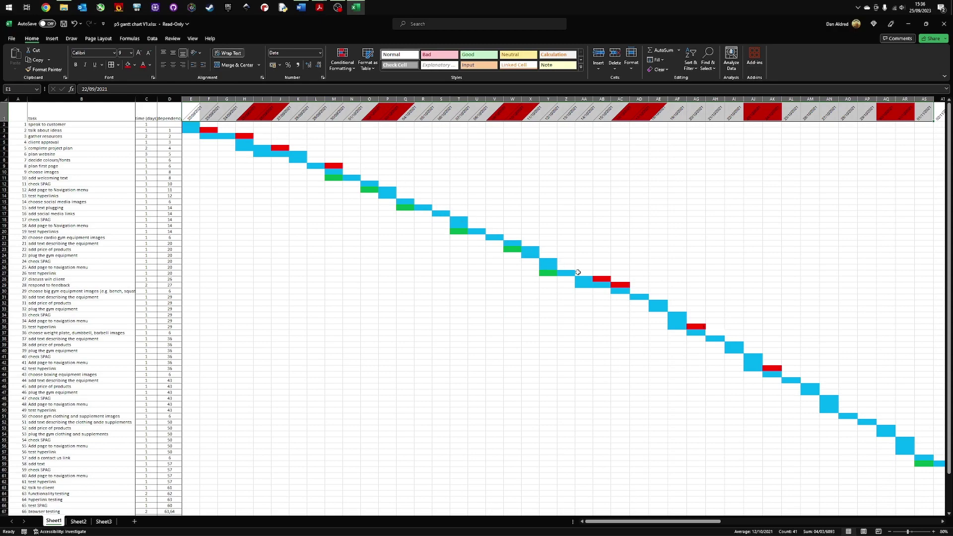
click(889, 532)
click(889, 532)
click(889, 532)
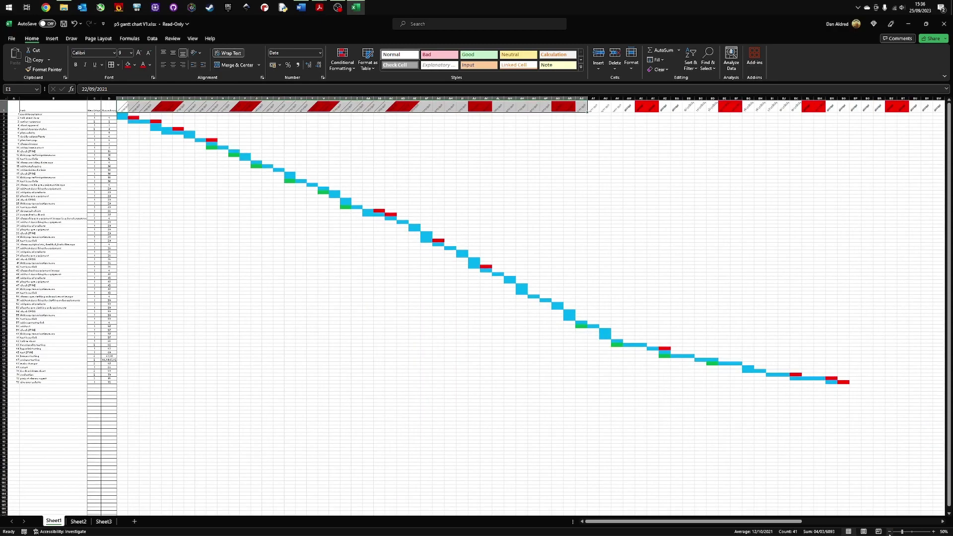
click(932, 531)
click(932, 531)
click(932, 532)
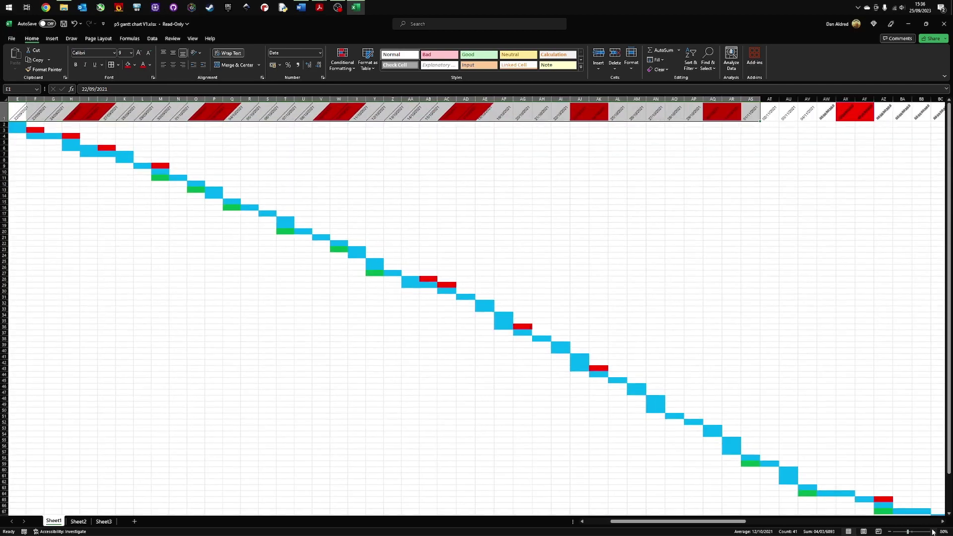
drag(681, 521, 684, 523)
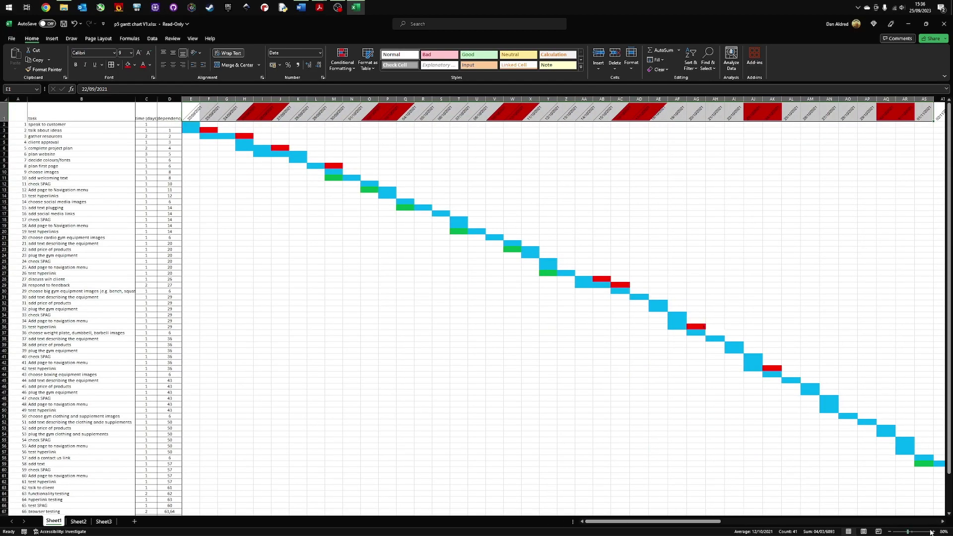
click(928, 531)
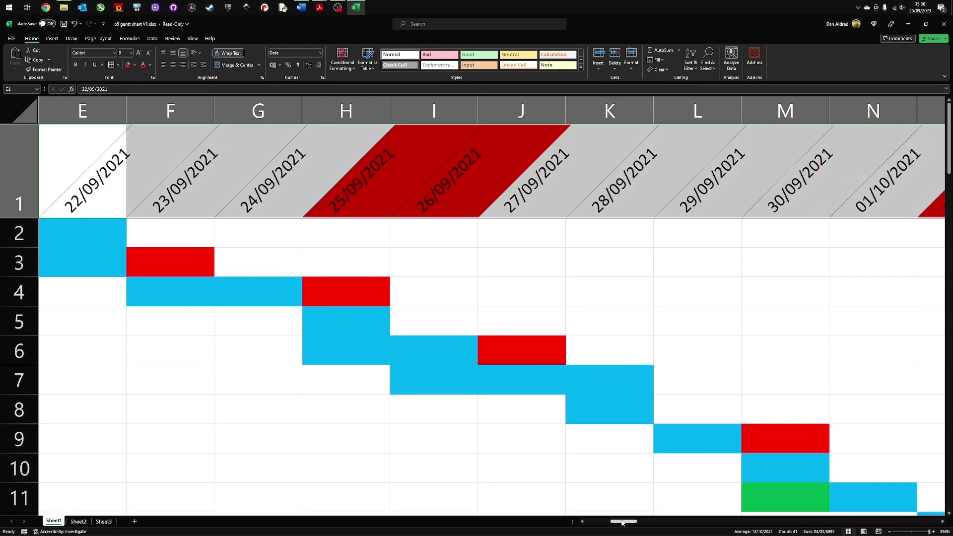
drag(624, 522, 598, 522)
- Scroll through the 73-task chart and select D68 to show its multiple dependencies
scroll(767, 425, down, 3)
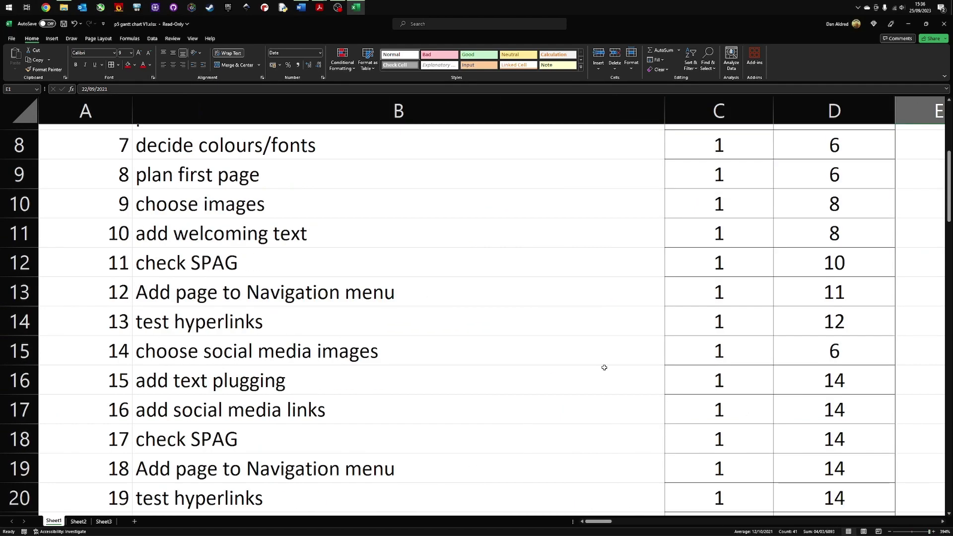
ctrl+scroll(609, 300, down, 2)
ctrl+scroll(609, 297, down, 12)
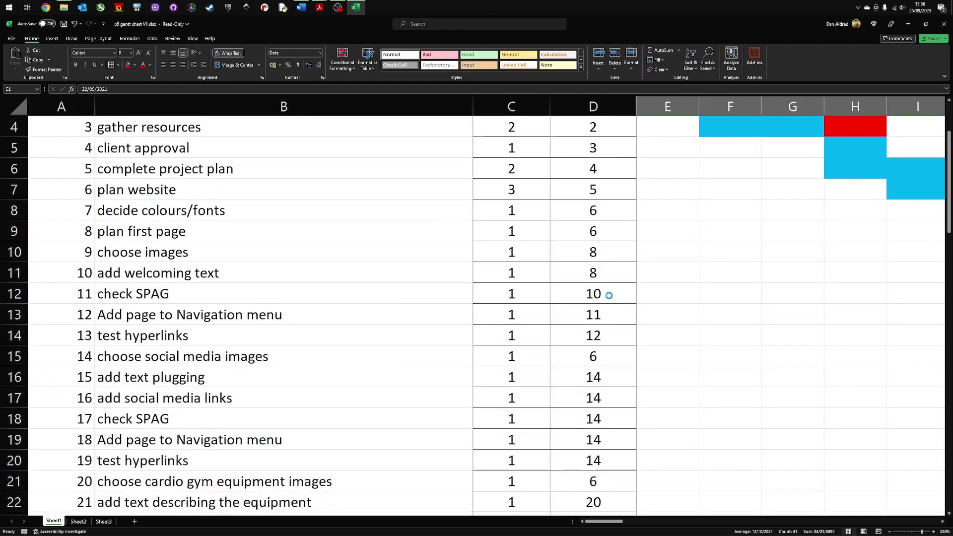
scroll(426, 284, down, 19)
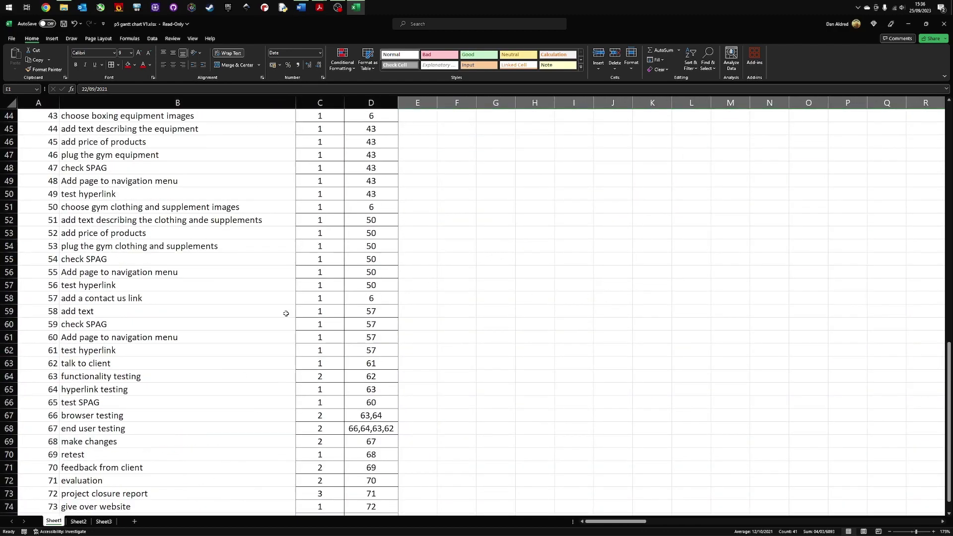
scroll(333, 301, up, 2)
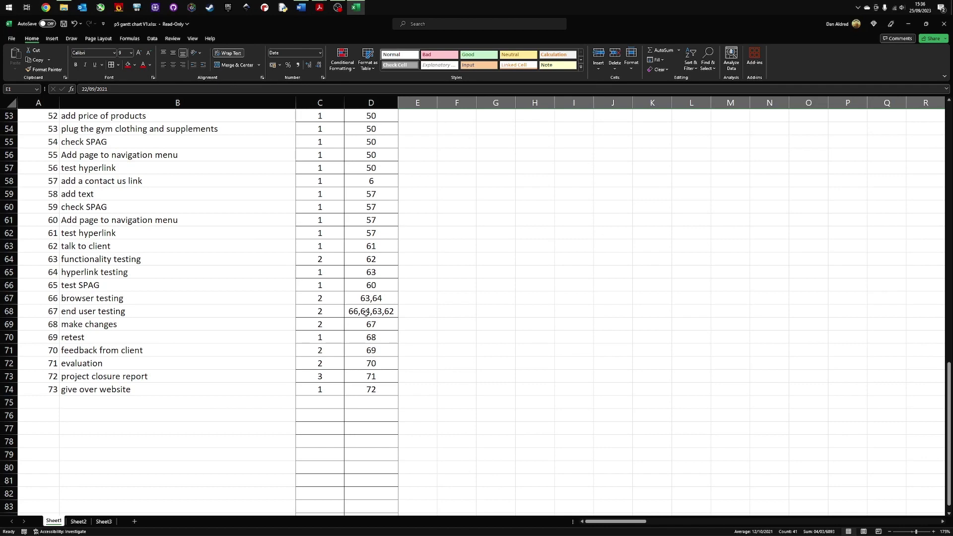
click(355, 311)
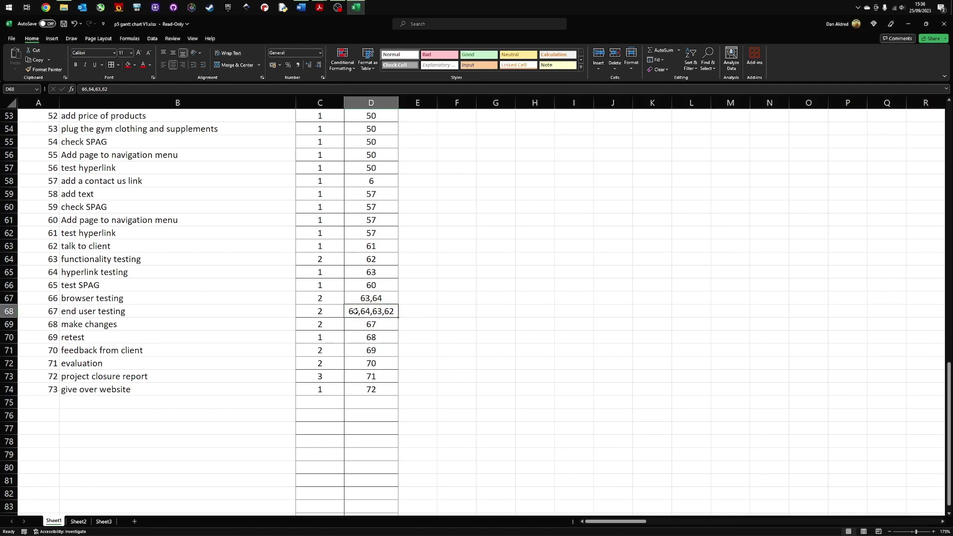
scroll(356, 312, up, 17)
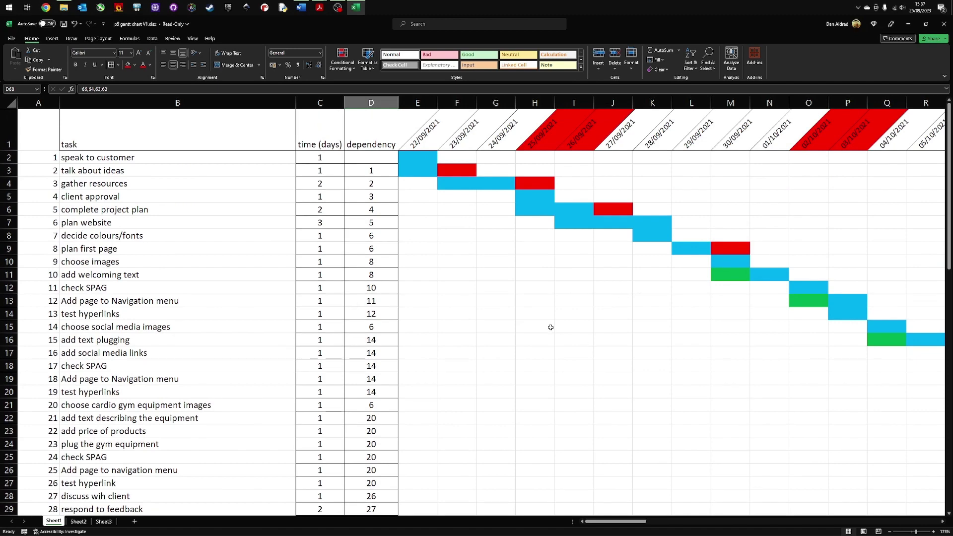
scroll(550, 327, down, 4)
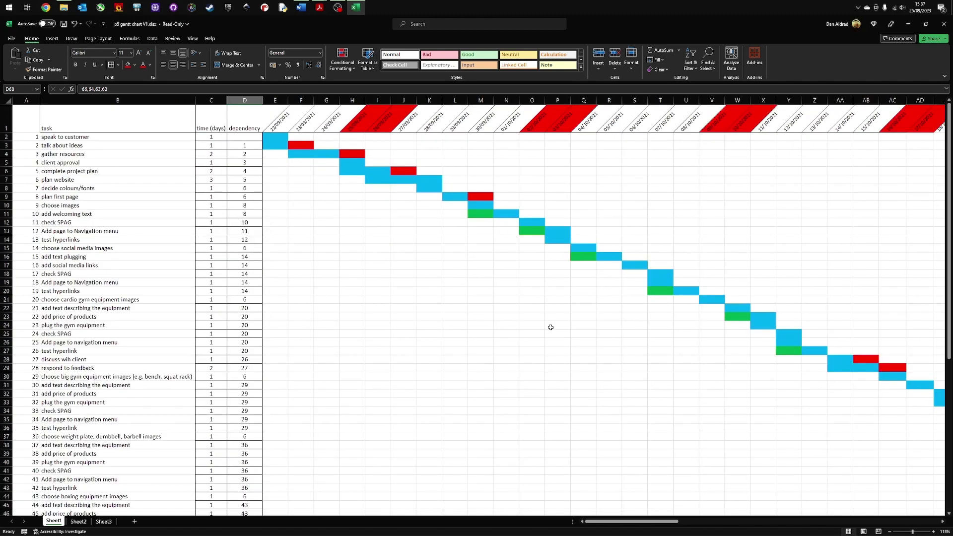